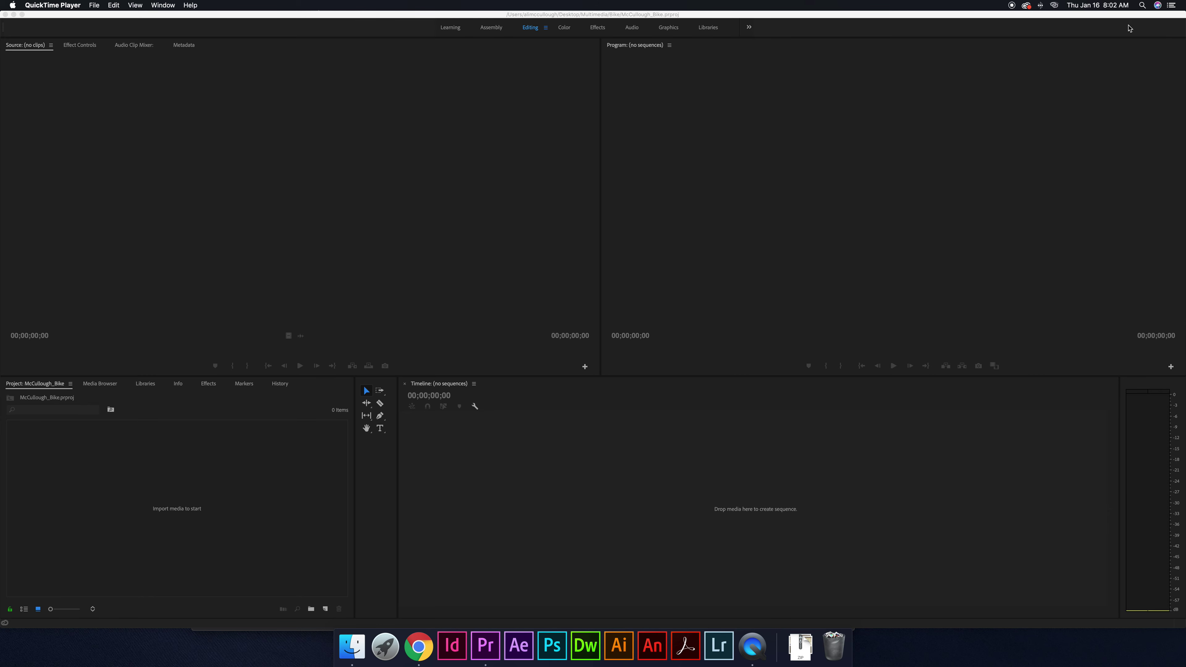
- Open QuickTime Player's Window menu to see the list of open windows
{"action": "left_click", "coordinate": [163, 5]}
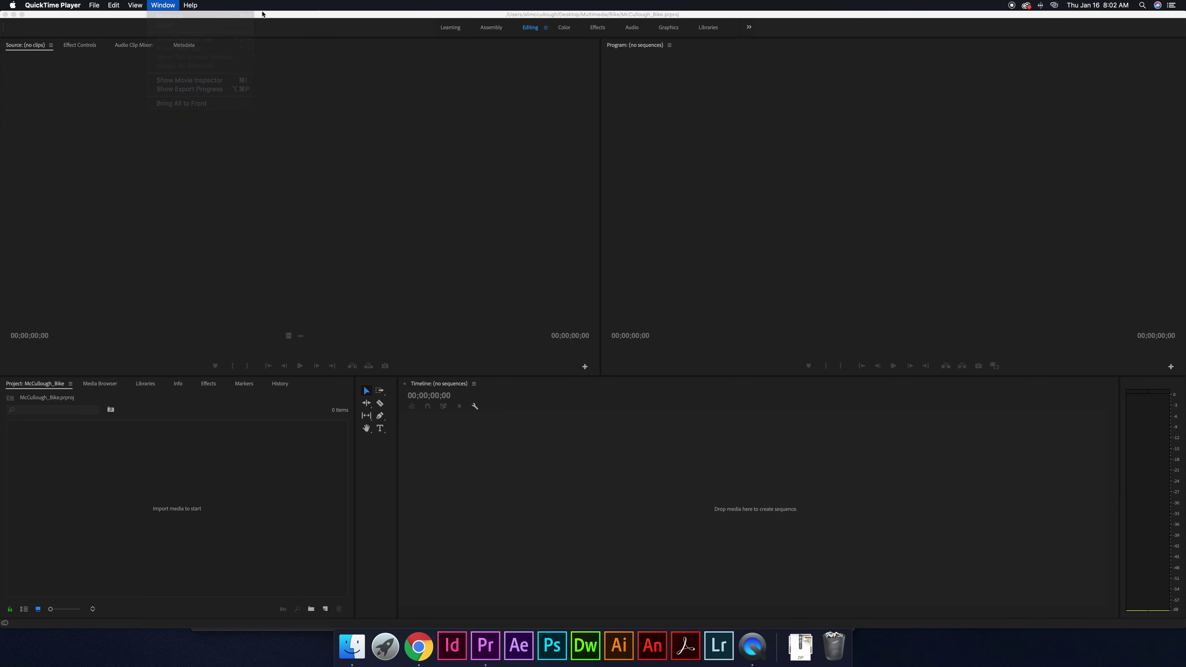
- Bring the McCullough_Bike Premiere window to the front and browse Window > Workspaces, keeping Editing
{"action": "left_click", "coordinate": [261, 14]}
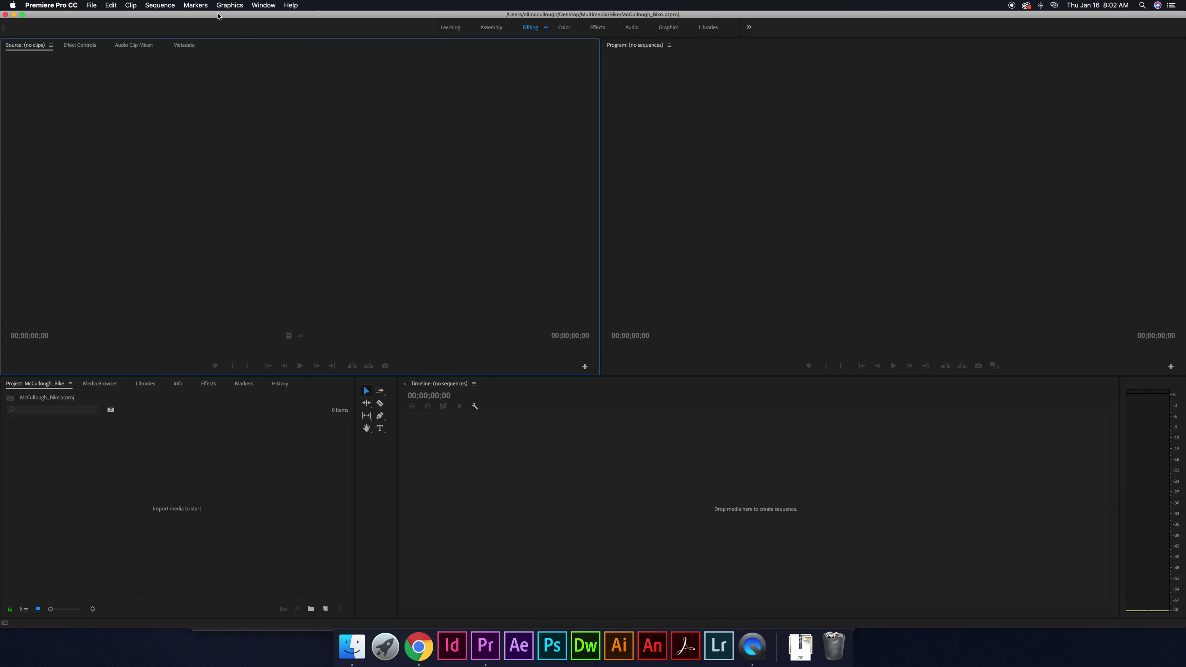
{"action": "left_click", "coordinate": [264, 5]}
{"action": "left_click", "coordinate": [266, 6]}
{"action": "left_click", "coordinate": [264, 6]}
{"action": "mouse_move", "coordinate": [278, 21]}
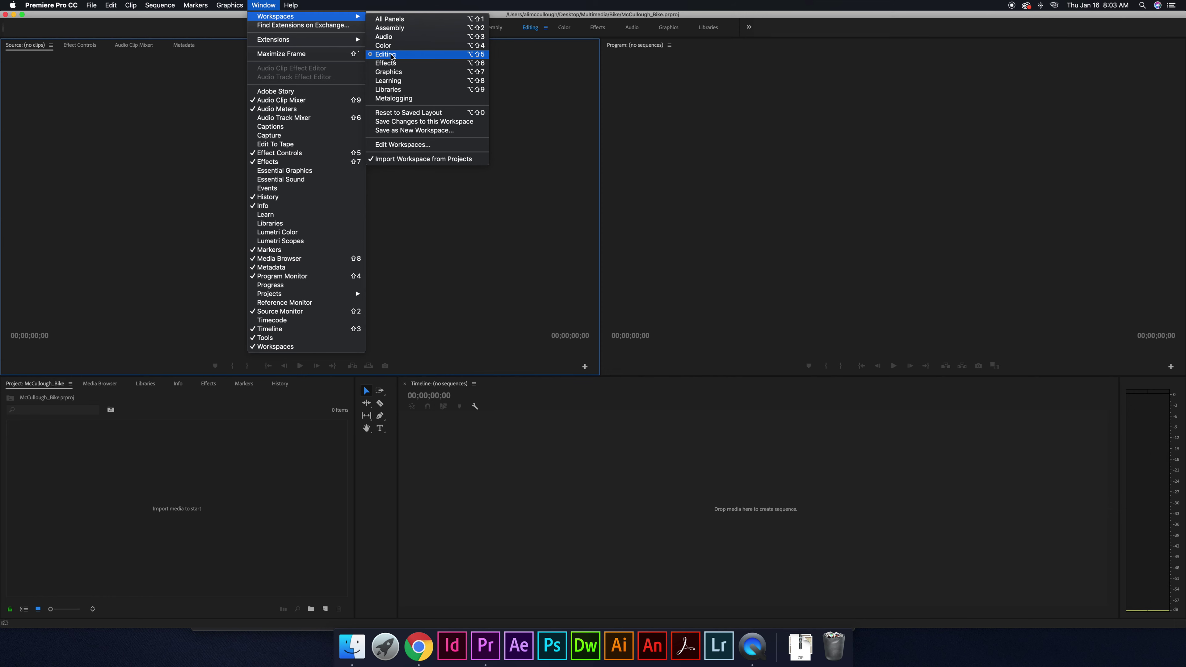
{"action": "left_click", "coordinate": [264, 6]}
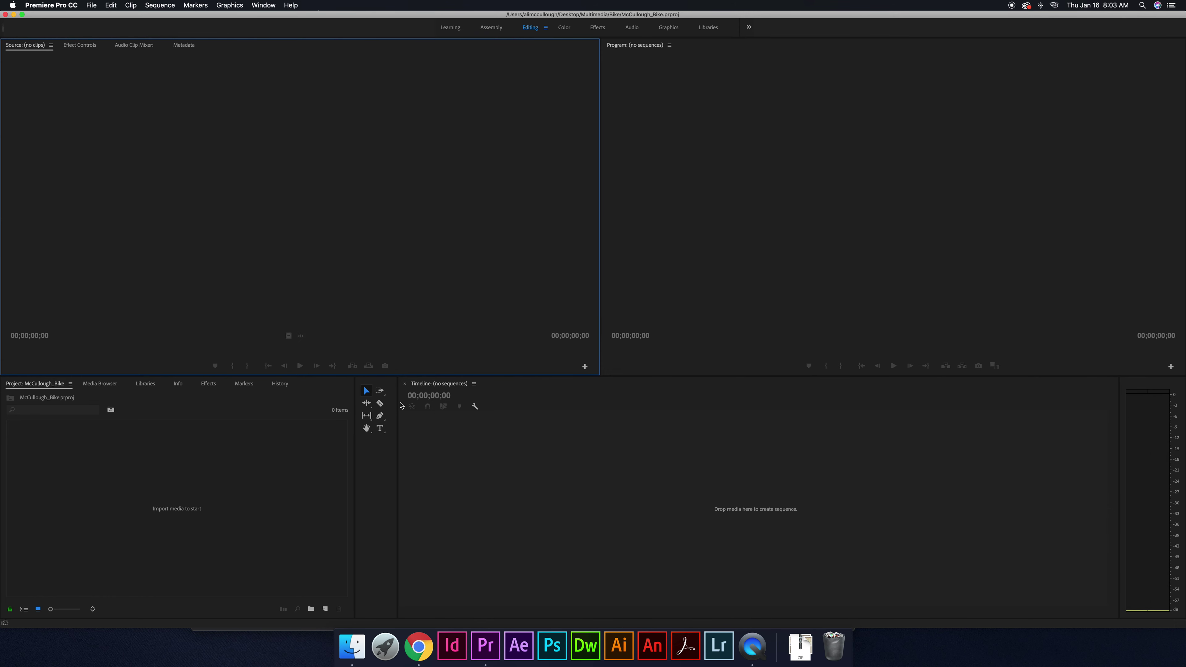
{"action": "left_click_drag", "start_coordinate": [400, 376], "coordinate": [400, 520]}
{"action": "left_click_drag", "start_coordinate": [600, 420], "coordinate": [239, 421]}
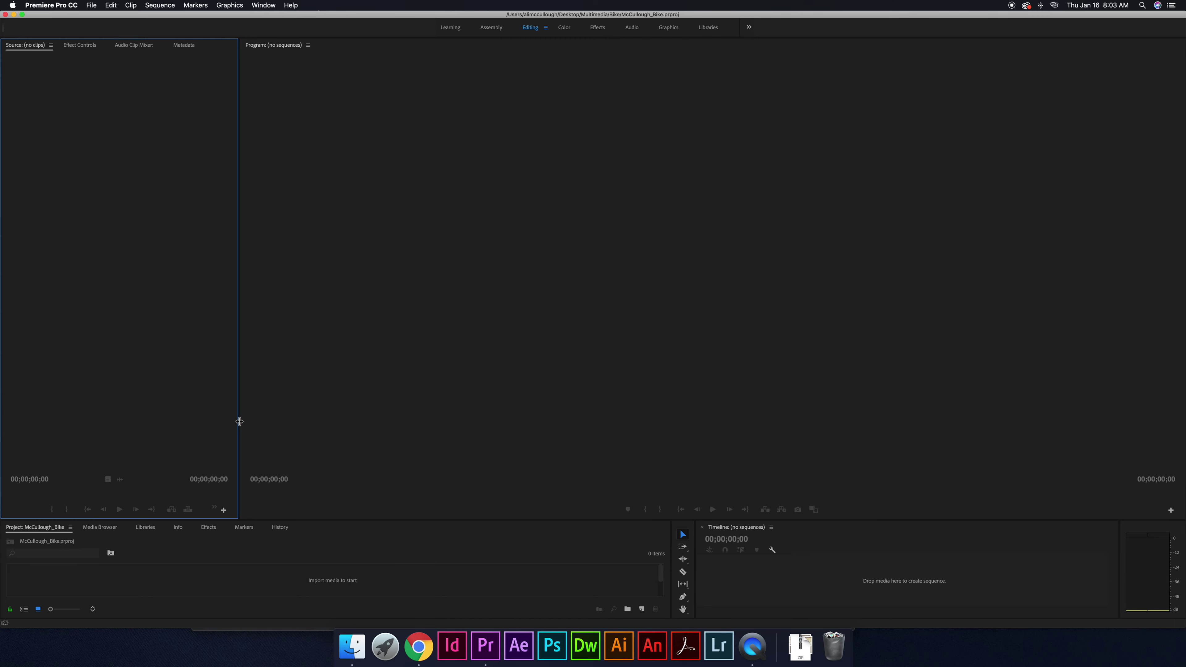
{"action": "left_click", "coordinate": [262, 5]}
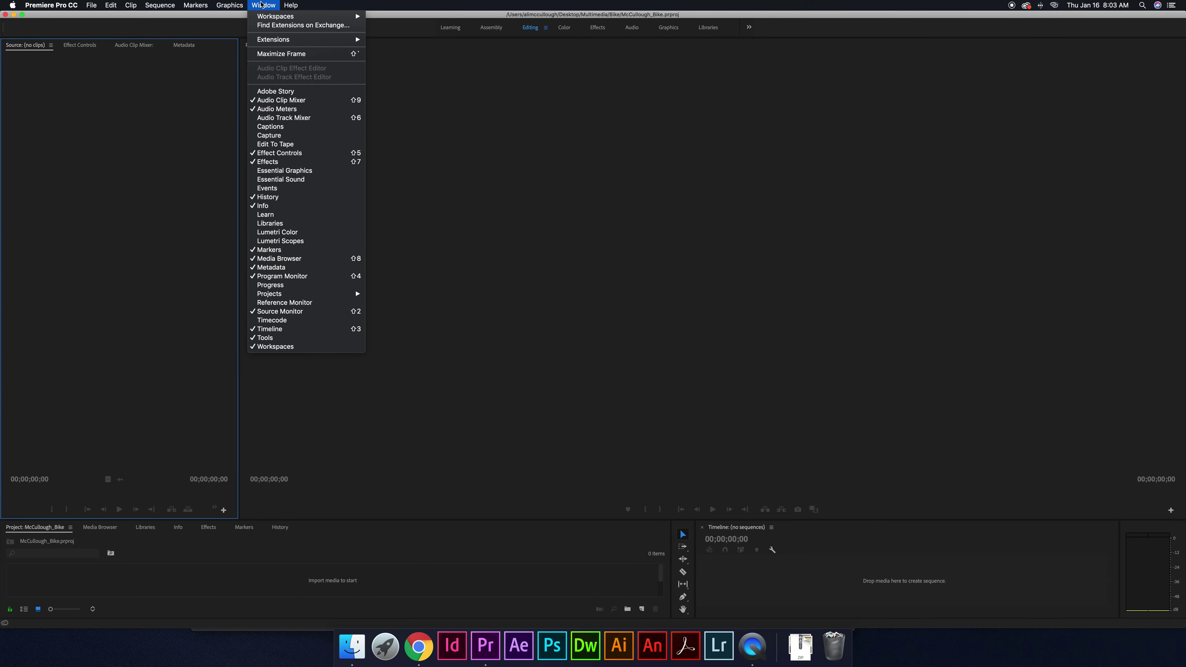
{"action": "mouse_move", "coordinate": [267, 18]}
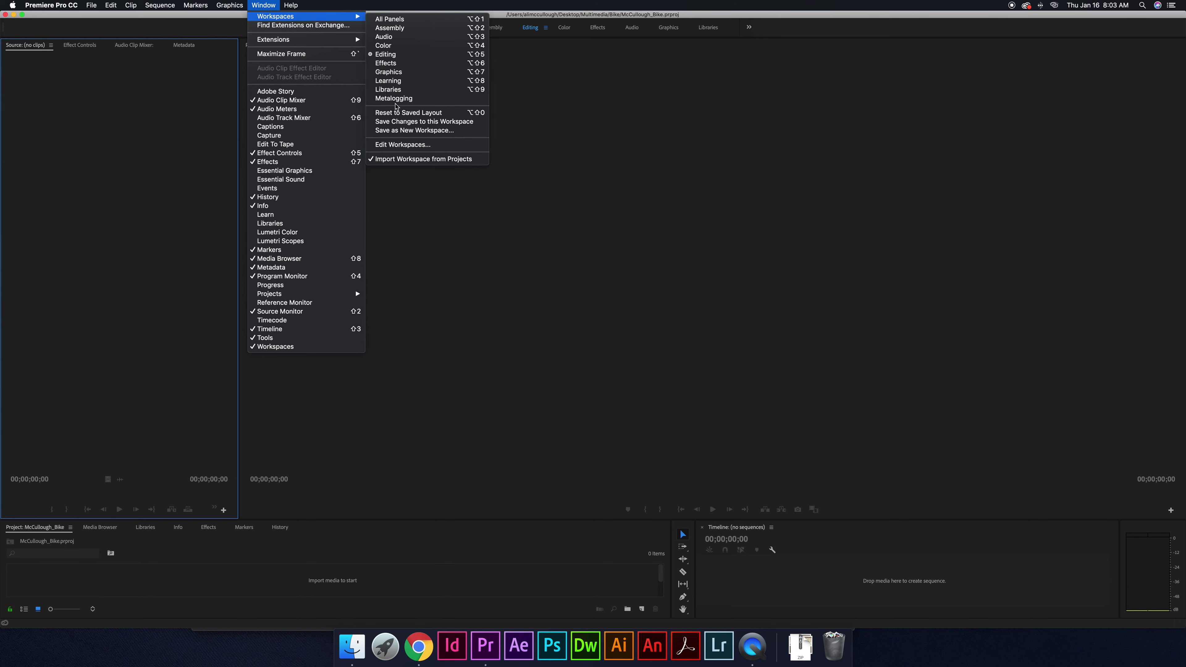
{"action": "left_click", "coordinate": [394, 62]}
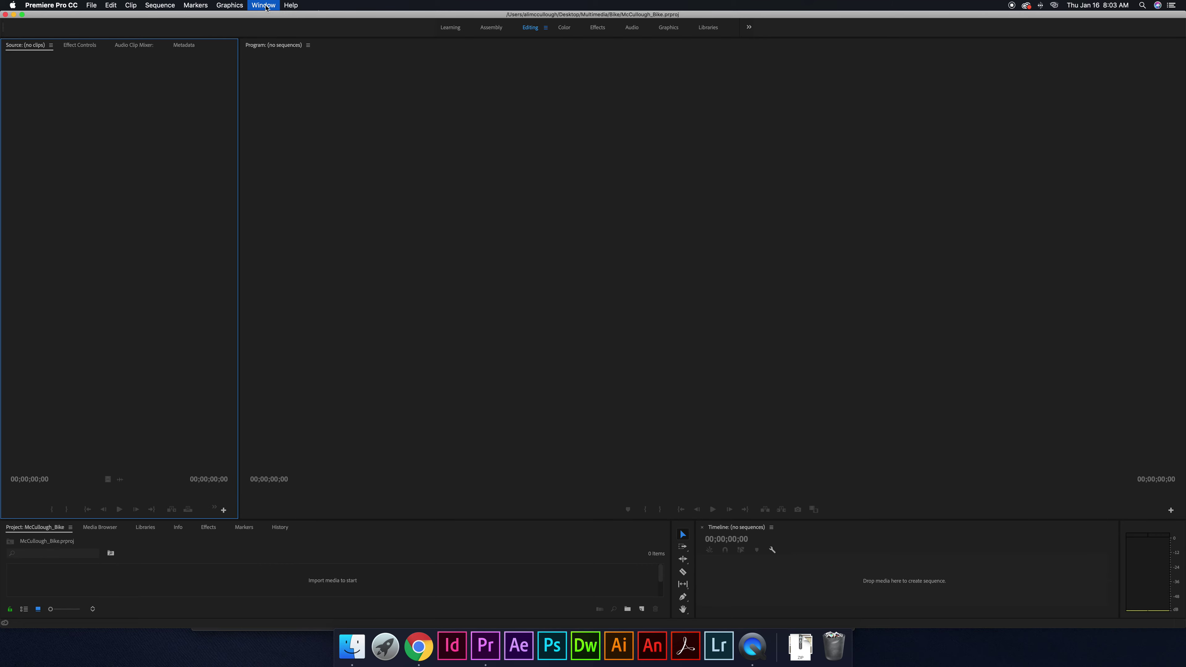
{"action": "left_click", "coordinate": [265, 5]}
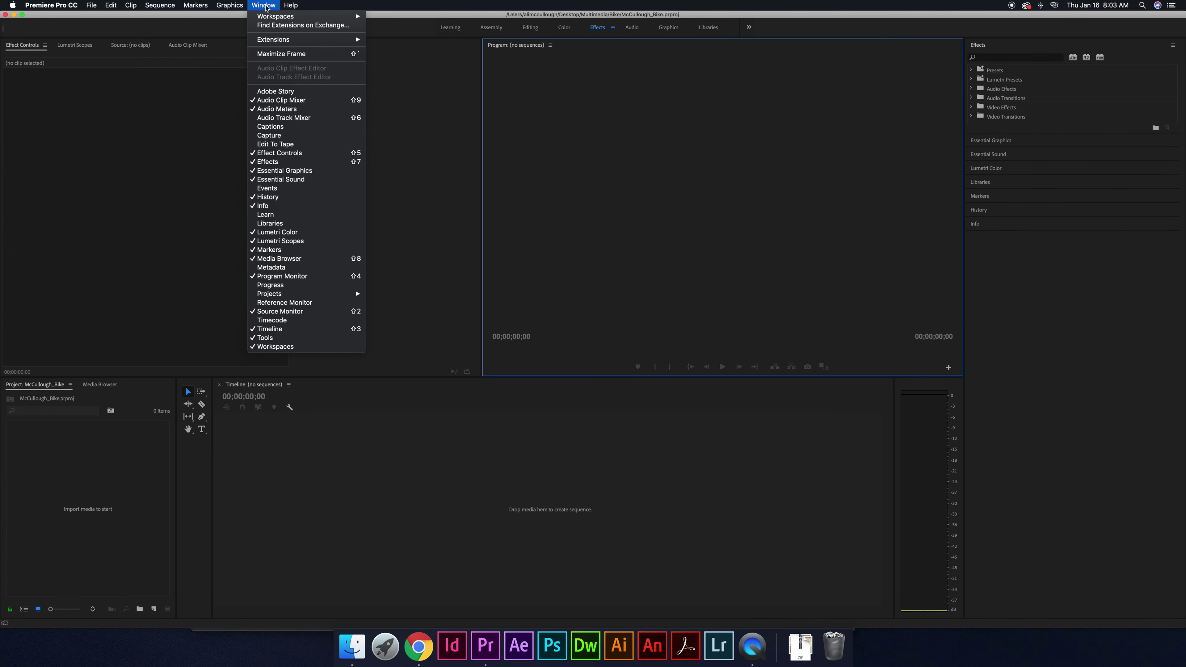
{"action": "mouse_move", "coordinate": [304, 17]}
{"action": "left_click", "coordinate": [387, 56]}
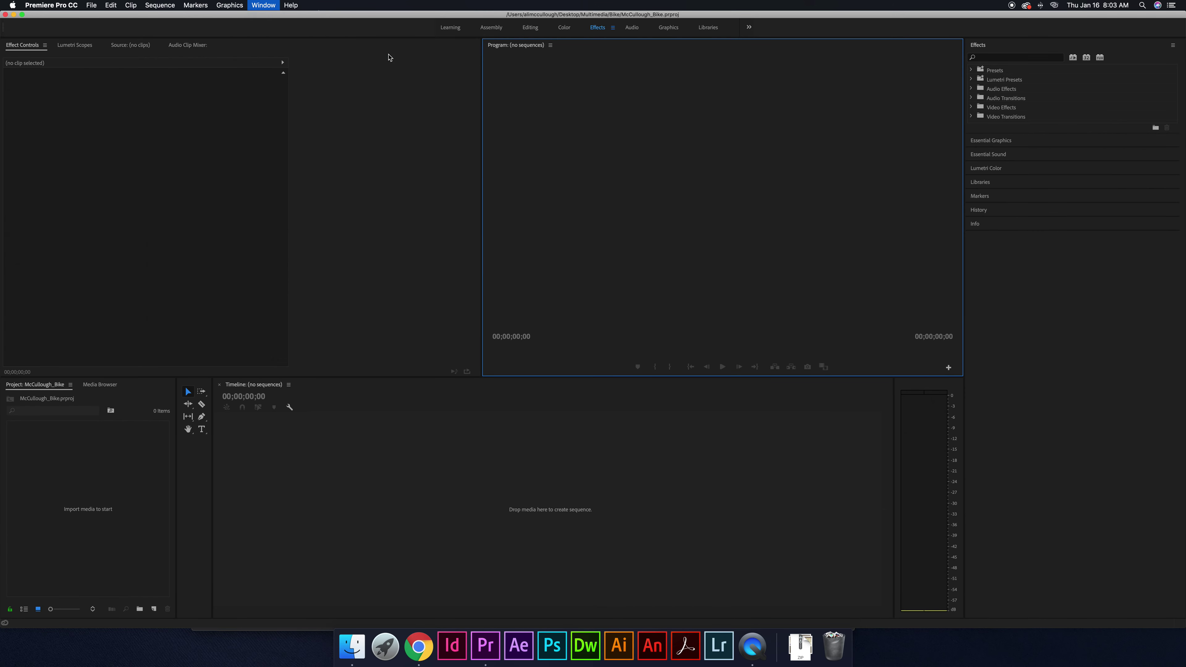
{"action": "left_click", "coordinate": [263, 6]}
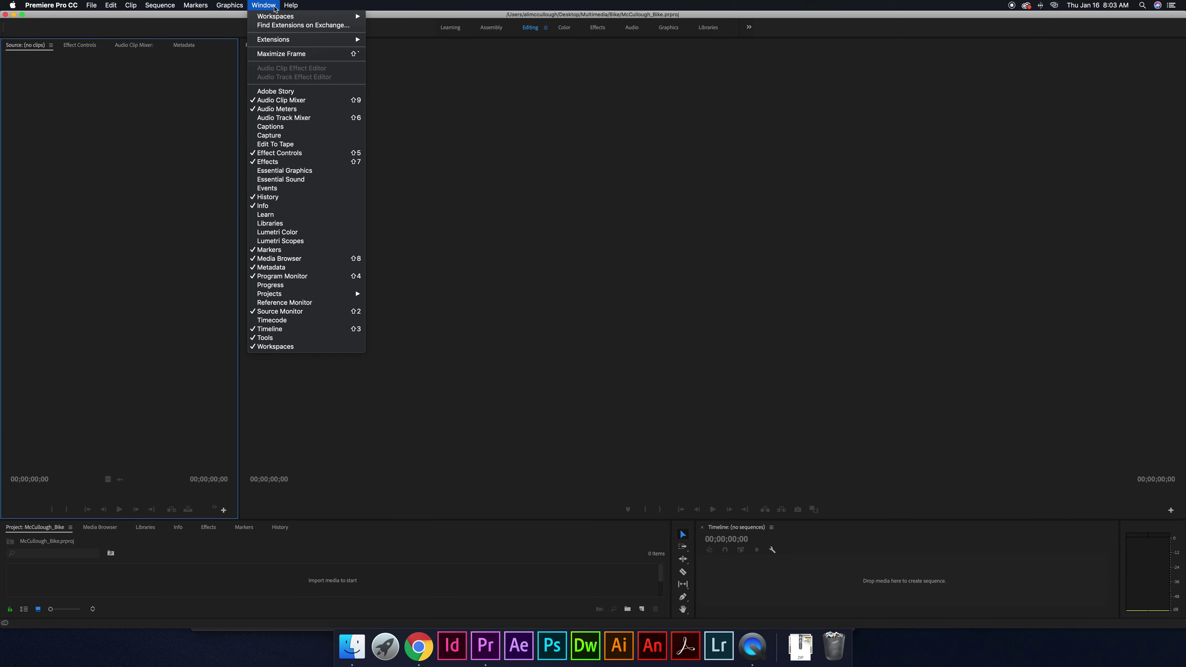
{"action": "mouse_move", "coordinate": [341, 19]}
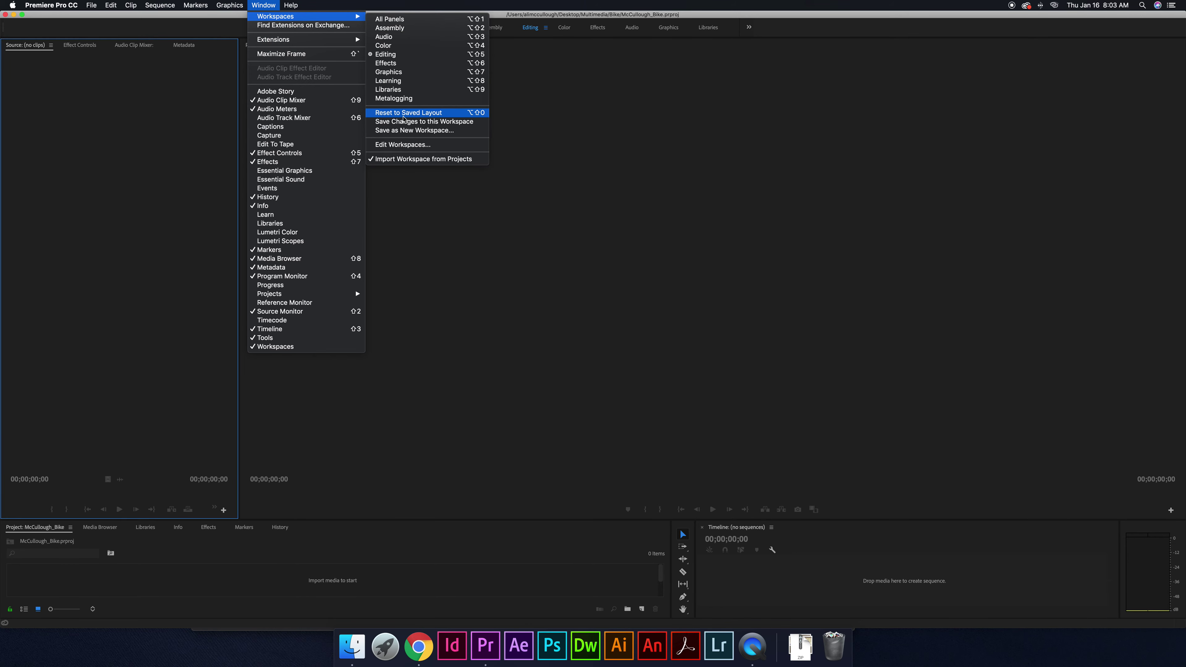
{"action": "left_click", "coordinate": [393, 116]}
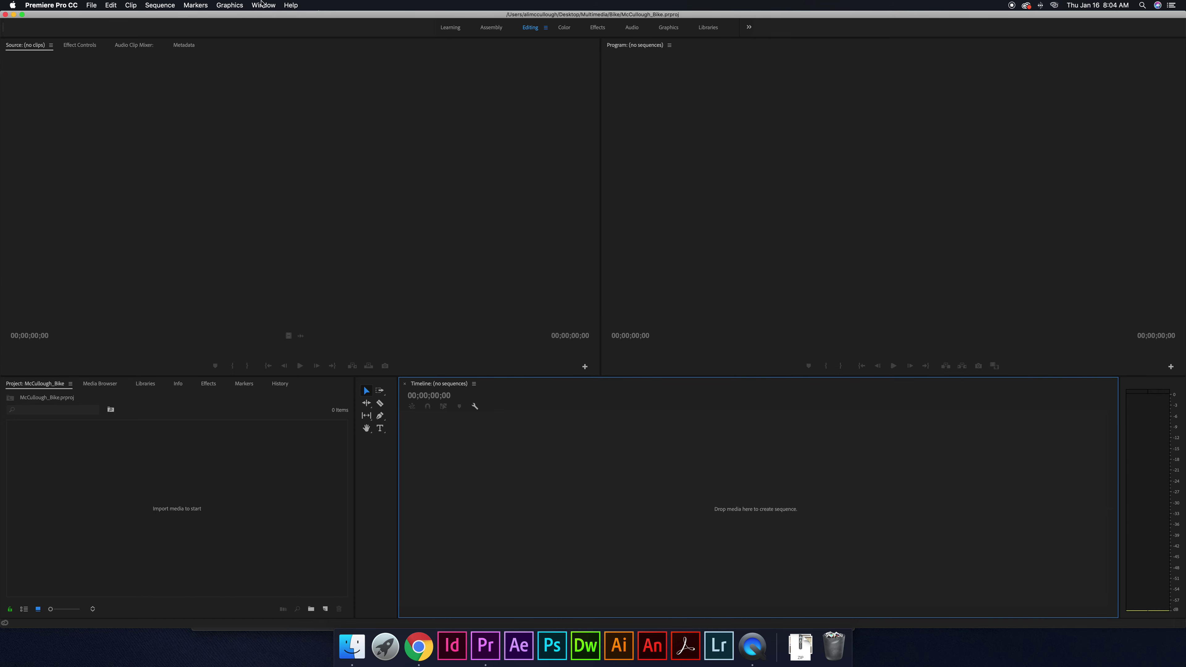
{"action": "left_click", "coordinate": [263, 6]}
{"action": "mouse_move", "coordinate": [339, 17]}
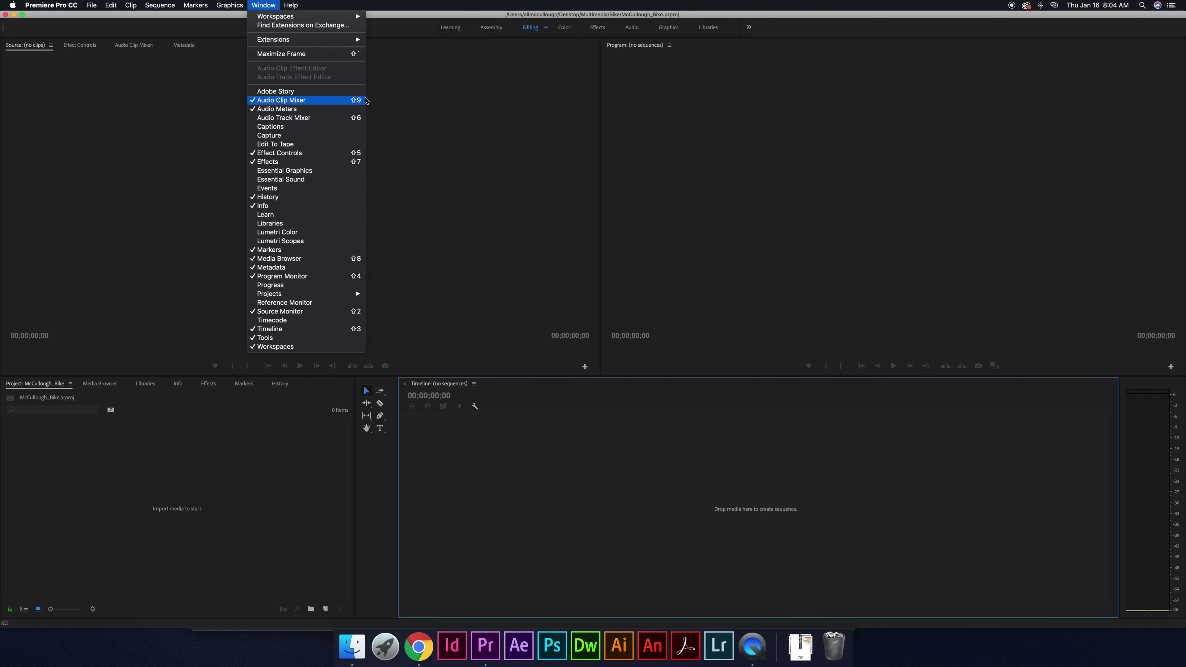
{"action": "mouse_move", "coordinate": [286, 17]}
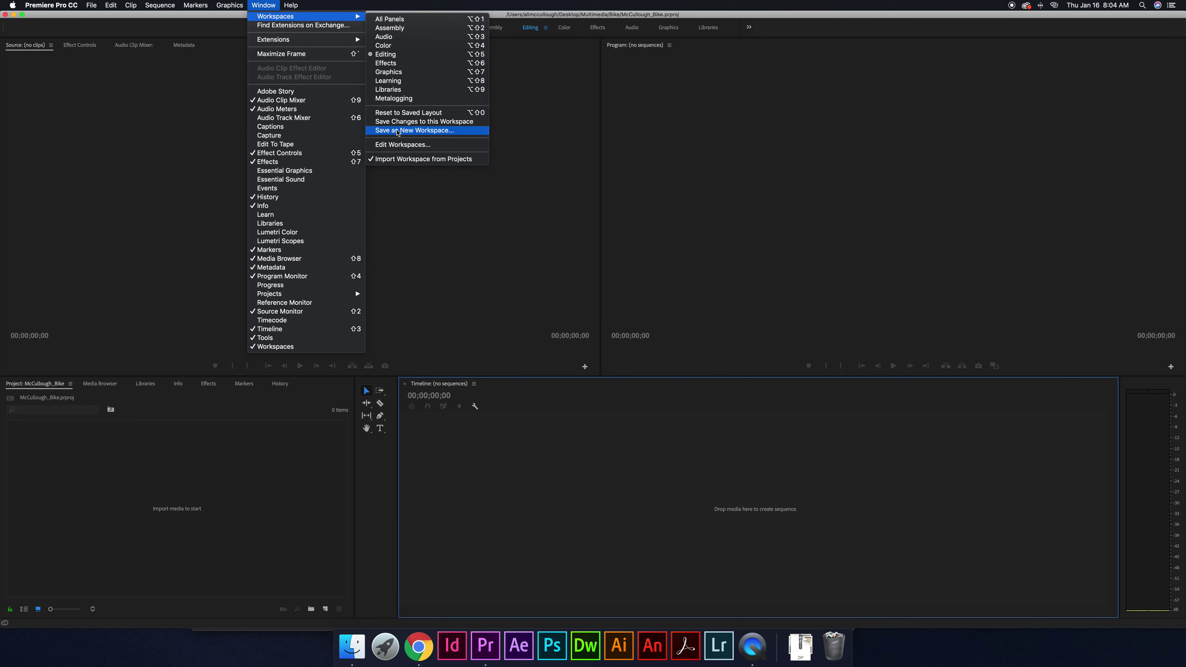
{"action": "left_click", "coordinate": [264, 5]}
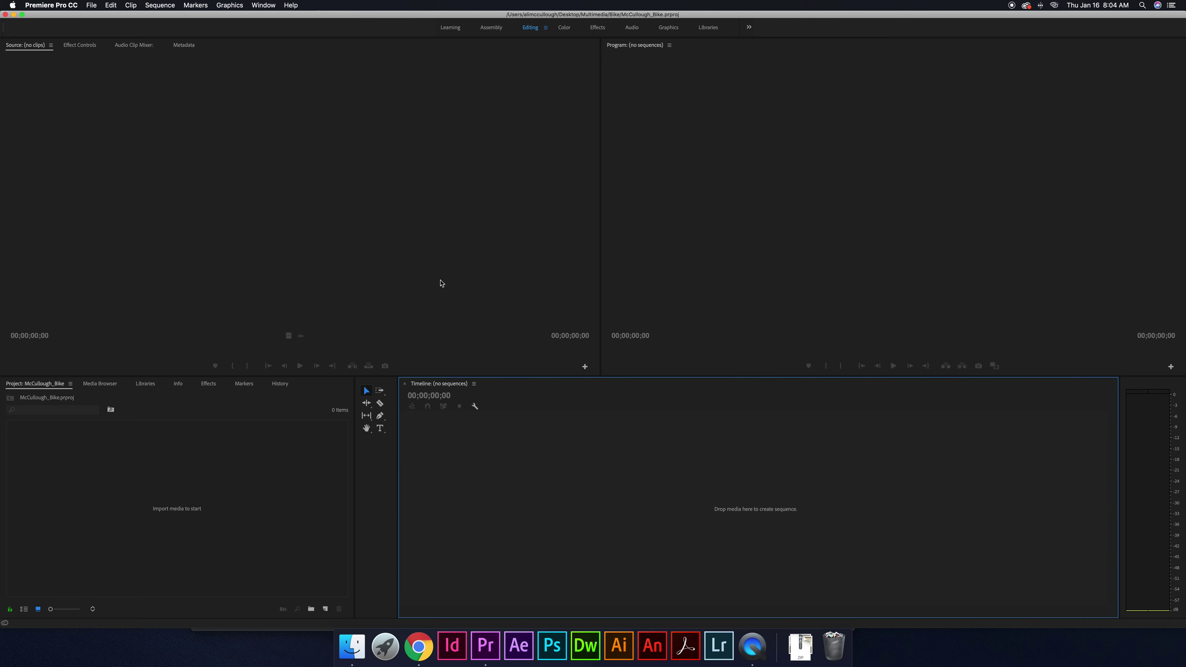
{"action": "left_click", "coordinate": [236, 442]}
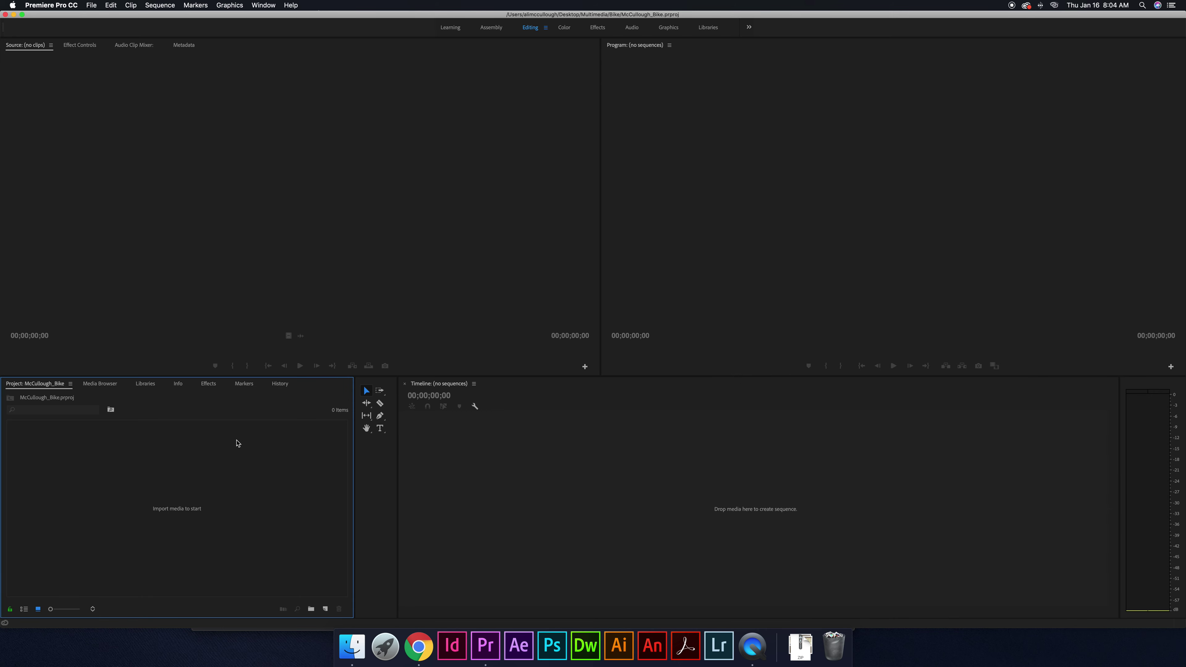
{"action": "left_click", "coordinate": [355, 327]}
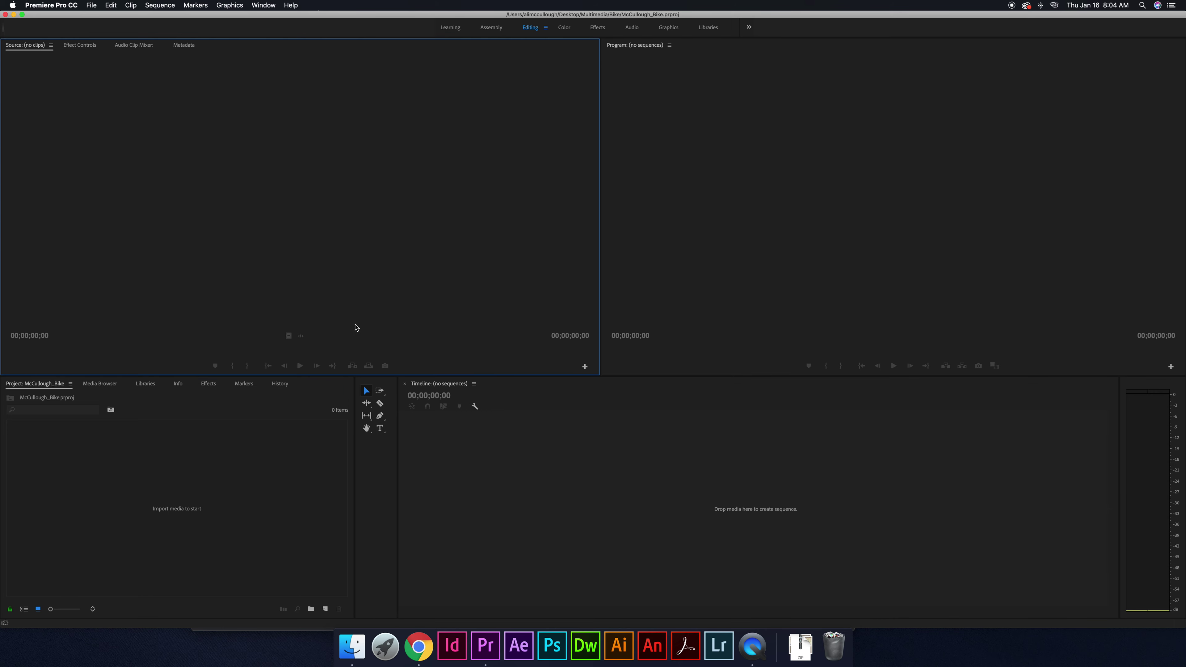
{"action": "left_click", "coordinate": [641, 300]}
{"action": "left_click", "coordinate": [570, 422]}
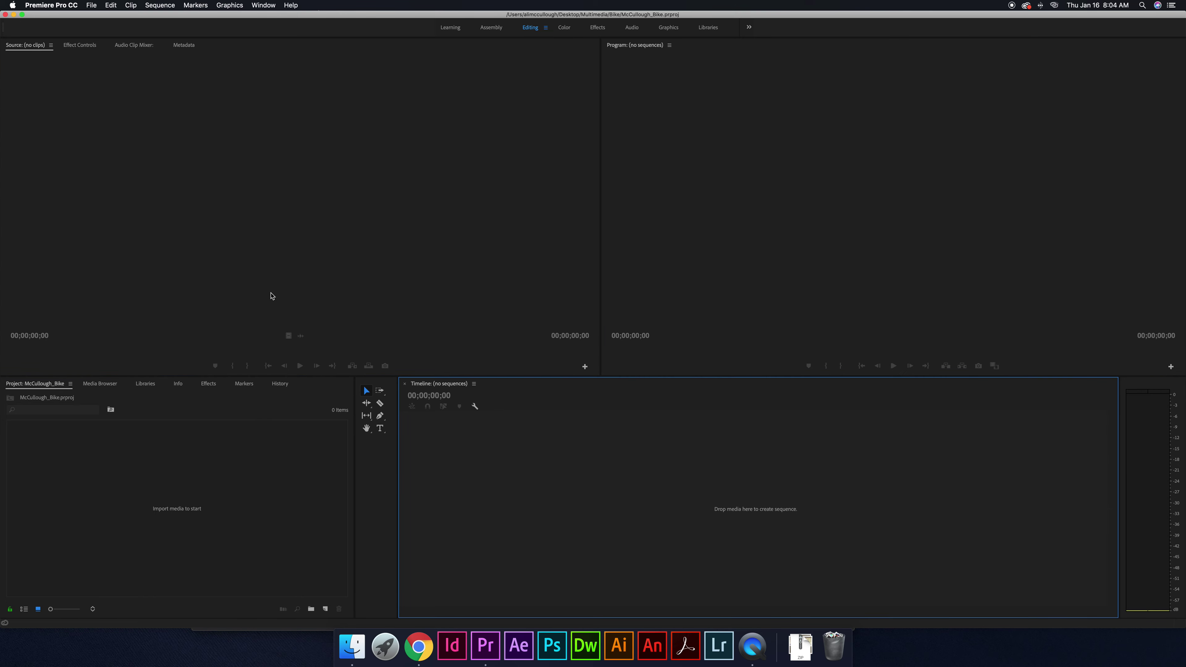
{"action": "left_click", "coordinate": [271, 422]}
{"action": "left_click", "coordinate": [540, 455]}
{"action": "left_click", "coordinate": [710, 301]}
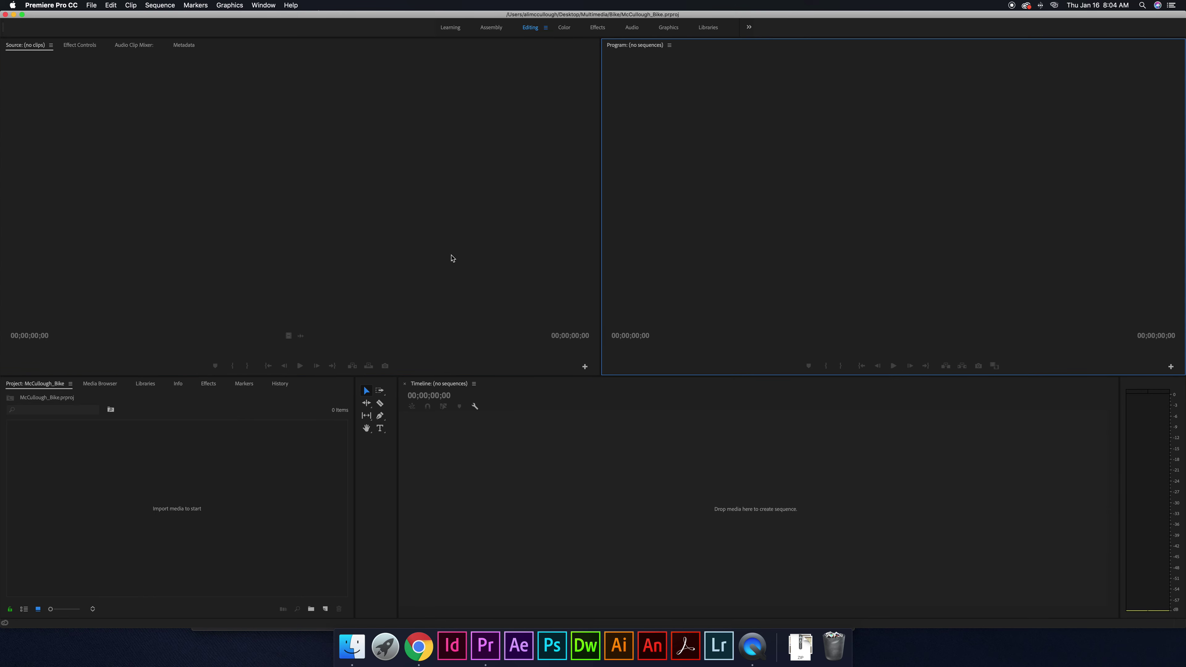
{"action": "left_click", "coordinate": [450, 257]}
{"action": "left_click", "coordinate": [295, 438]}
{"action": "left_click", "coordinate": [525, 474]}
{"action": "left_click", "coordinate": [670, 327]}
{"action": "left_click", "coordinate": [400, 342]}
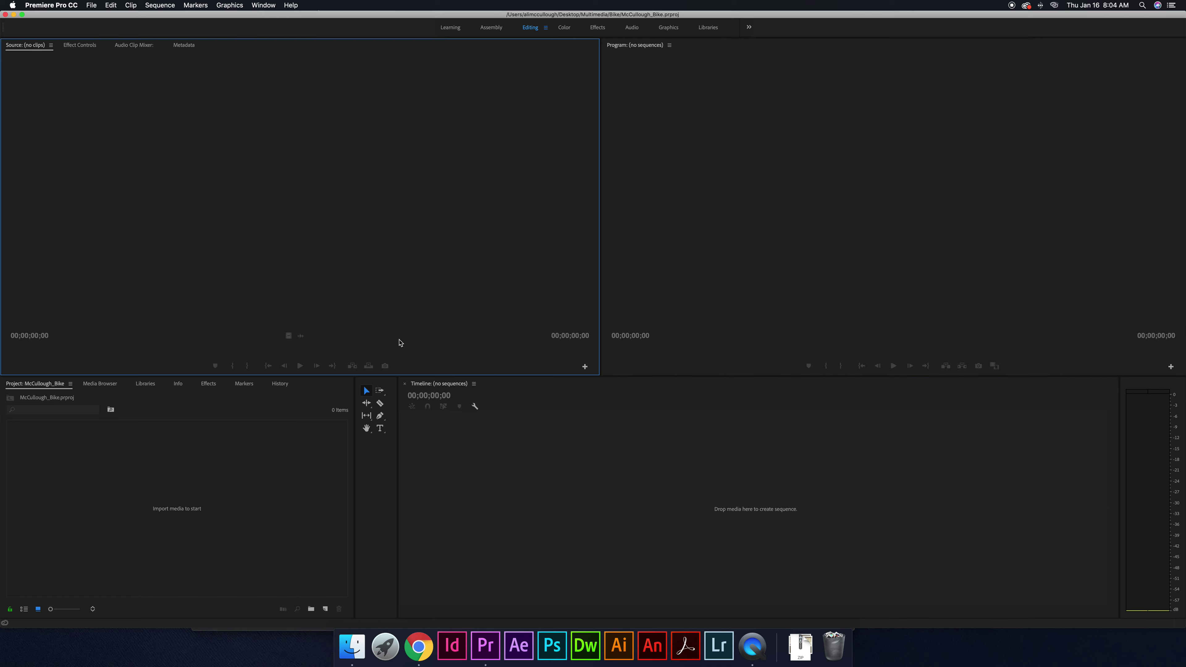
{"action": "left_click", "coordinate": [325, 415]}
{"action": "left_click", "coordinate": [446, 448]}
{"action": "left_click", "coordinate": [653, 304]}
{"action": "left_click", "coordinate": [443, 284]}
{"action": "left_click", "coordinate": [104, 490]}
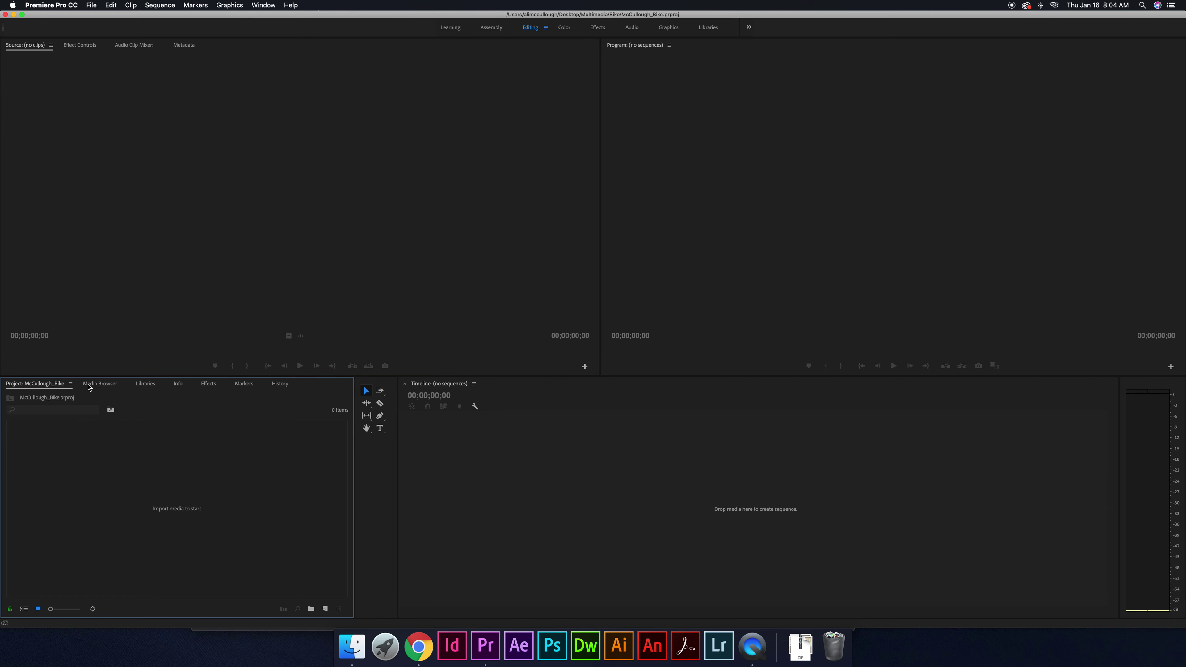
{"action": "left_click", "coordinate": [117, 386]}
{"action": "left_click", "coordinate": [147, 387]}
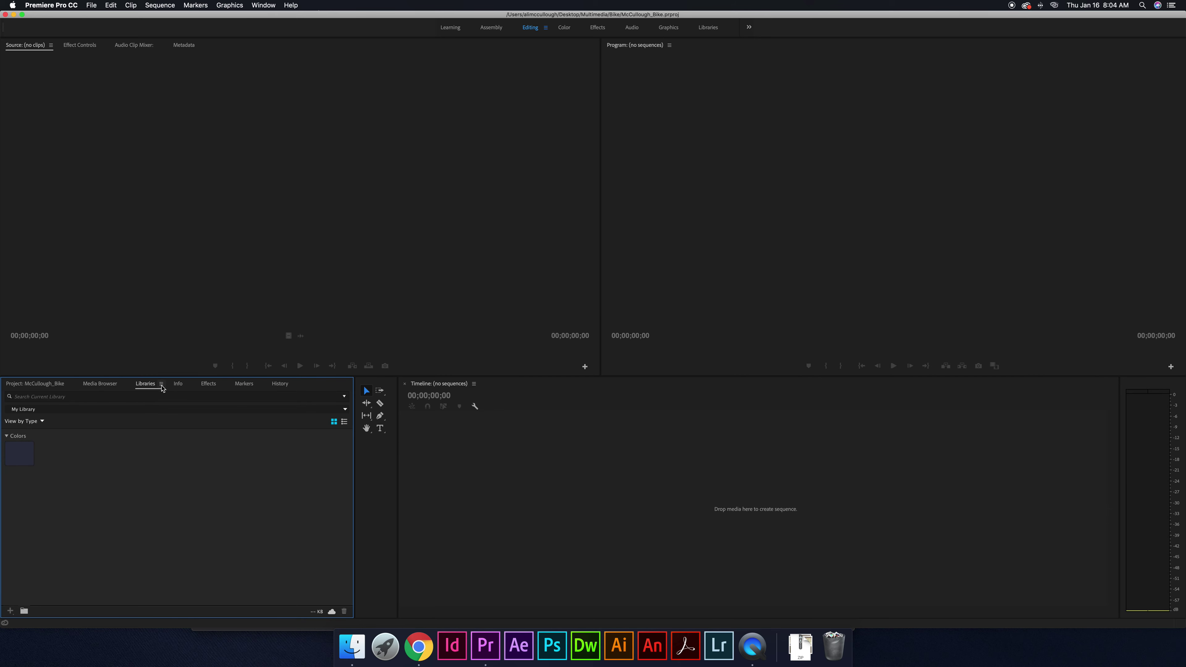
{"action": "left_click", "coordinate": [177, 386]}
{"action": "left_click", "coordinate": [208, 386]}
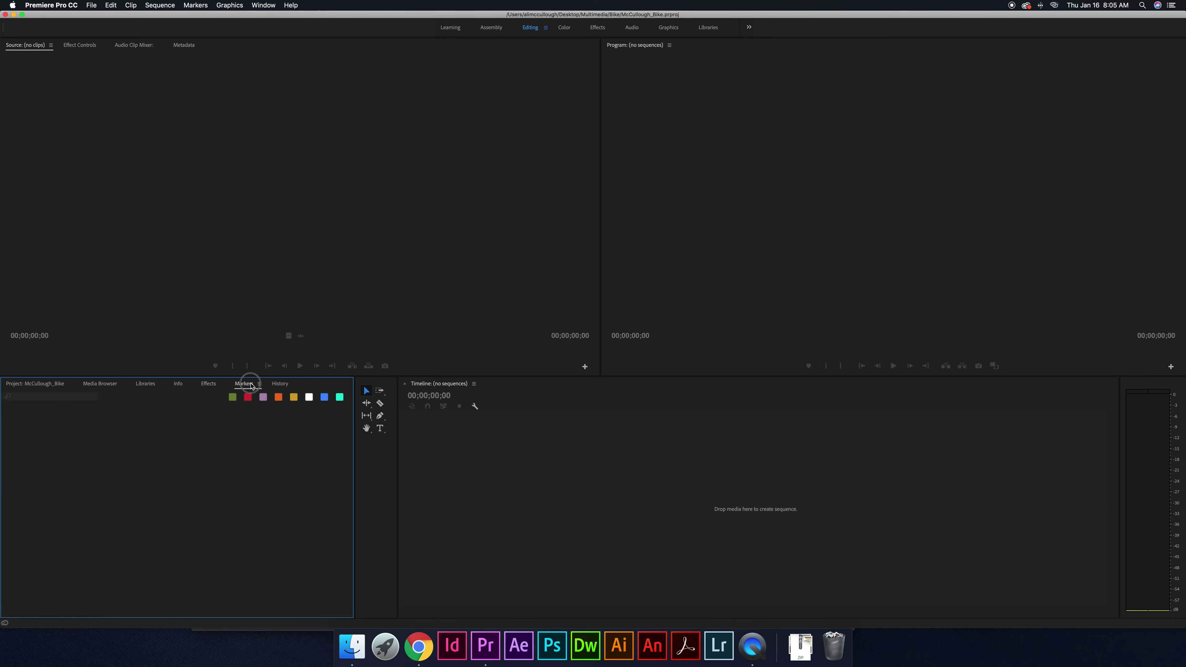
{"action": "left_click", "coordinate": [280, 384]}
{"action": "left_click", "coordinate": [23, 385]}
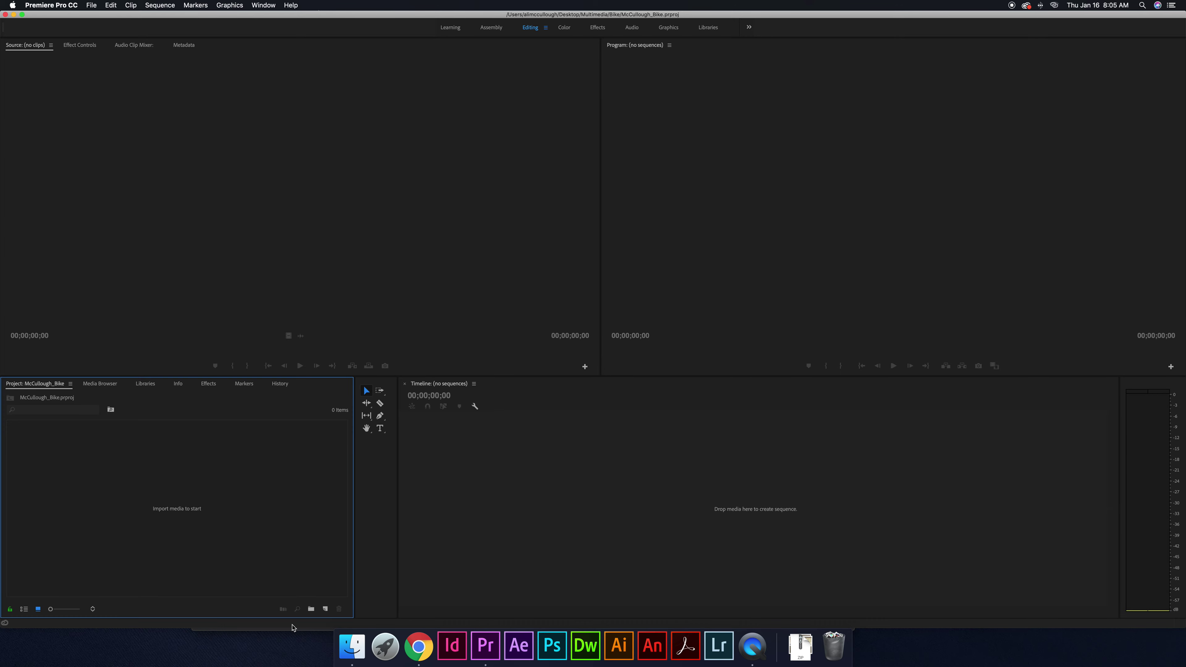
- Open the Multimedia > Bike folder in Finder and sort it by Date Modified
{"action": "left_click", "coordinate": [351, 645]}
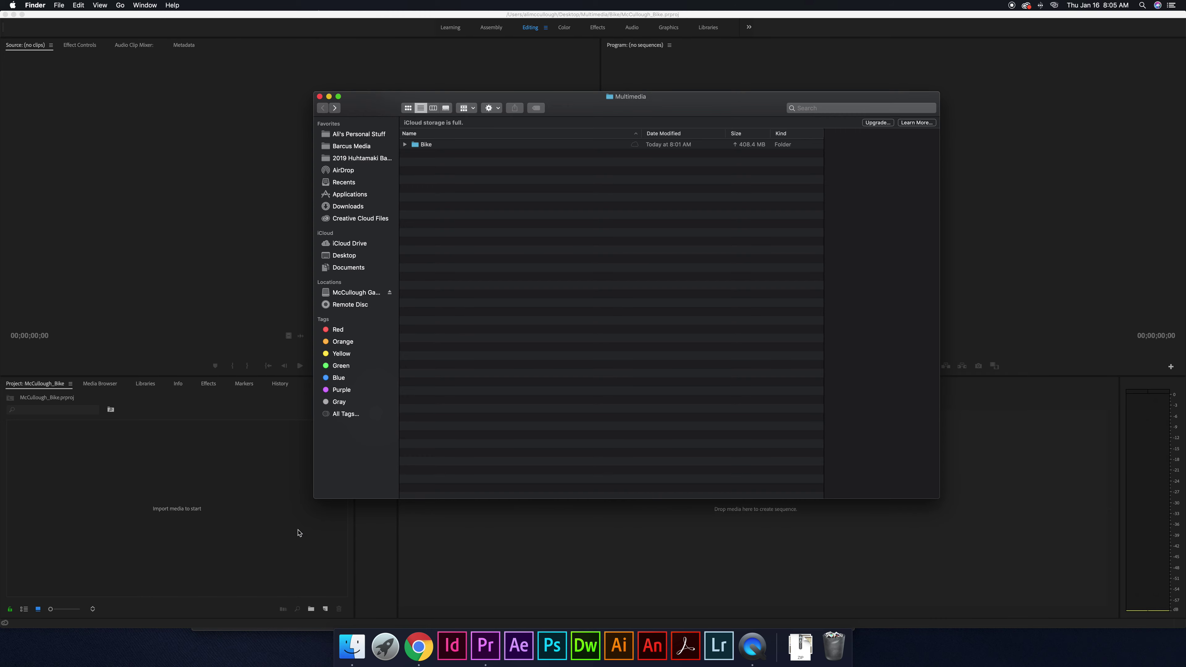
{"action": "double_click", "coordinate": [420, 145]}
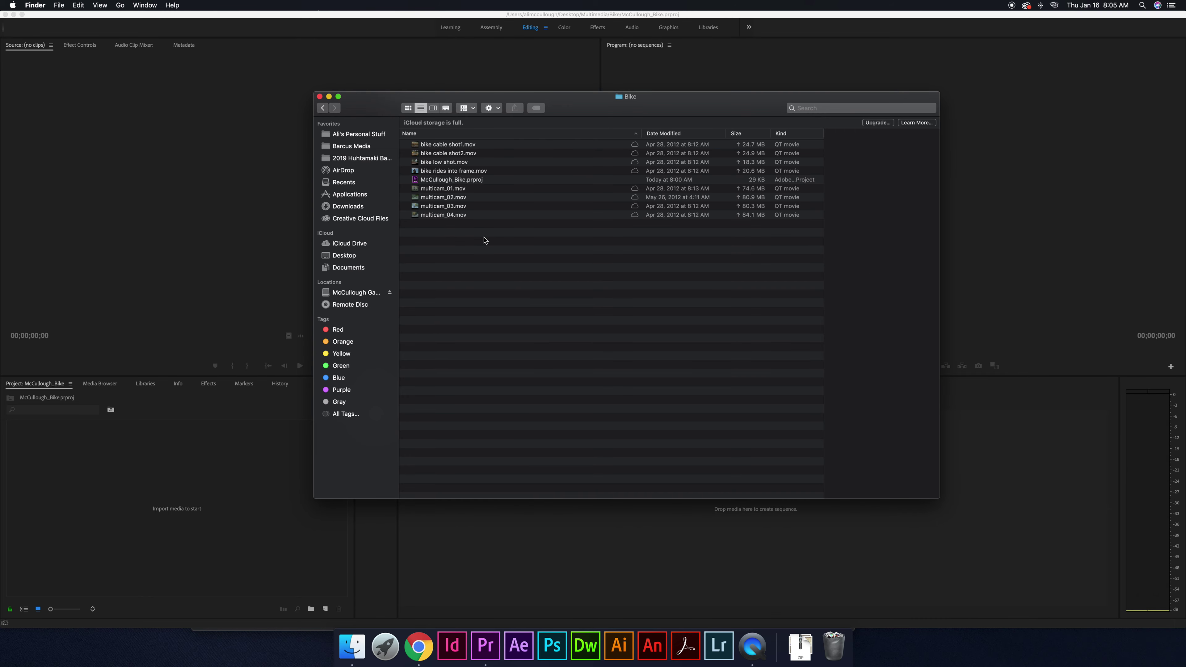
{"action": "left_click", "coordinate": [452, 146]}
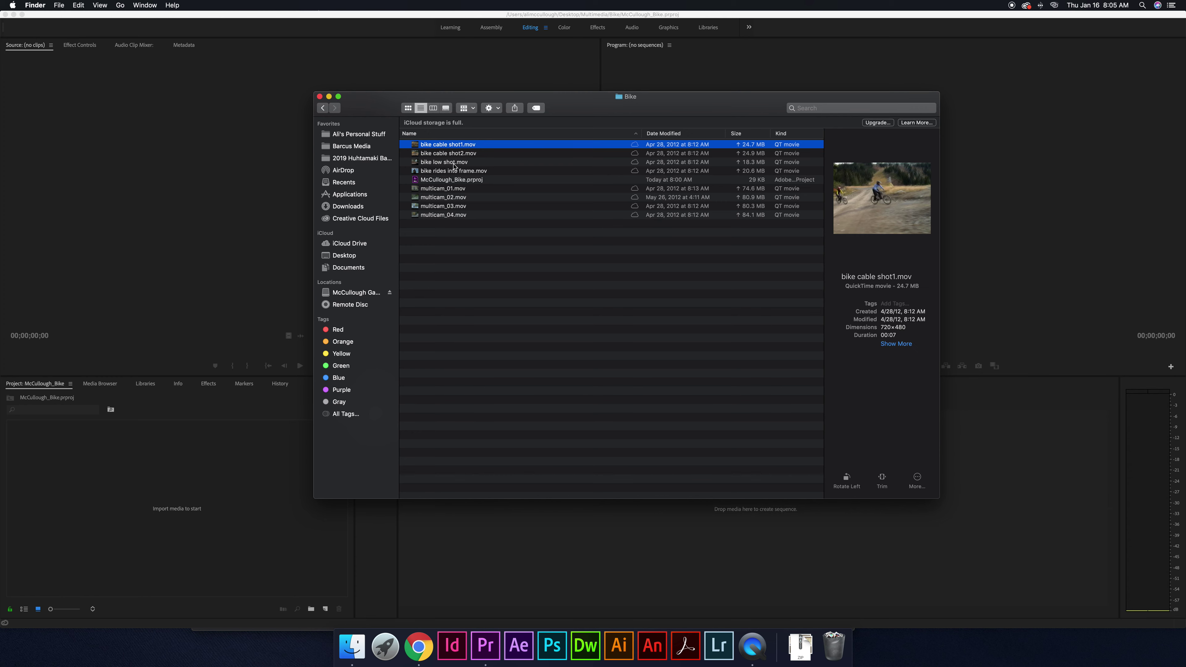
{"action": "left_click", "coordinate": [672, 136]}
- Select the eight bike .mov clips and bring them into Premiere's Project panel
{"action": "left_click", "coordinate": [469, 254]}
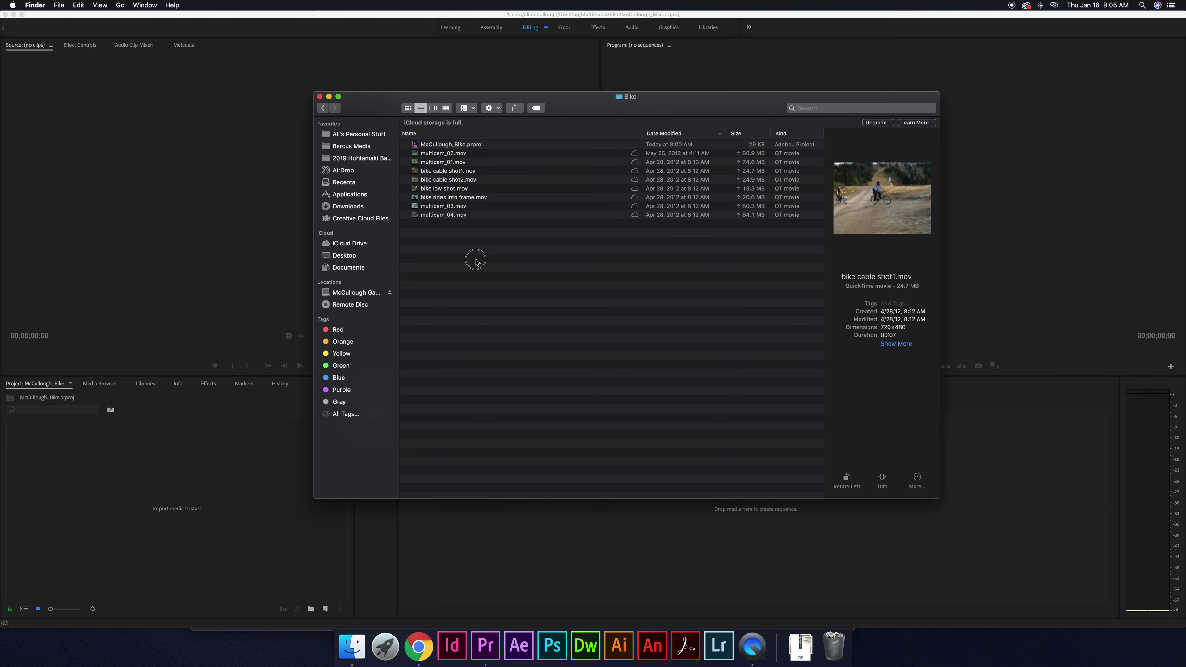
{"action": "left_click", "coordinate": [444, 154]}
{"action": "key", "text": "Down"}
{"action": "key", "text": "Down"}
{"action": "key", "text": "Down"}
{"action": "key", "text": "Down"}
{"action": "key", "text": "Down"}
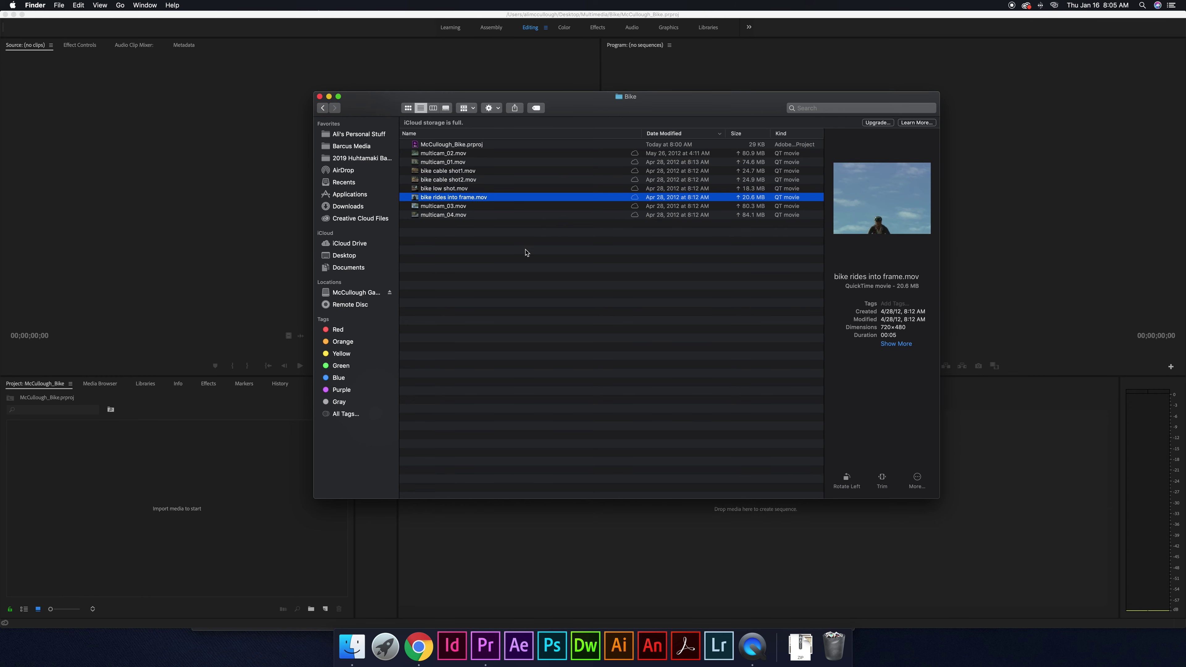
{"action": "left_click_drag", "start_coordinate": [459, 260], "coordinate": [154, 481]}
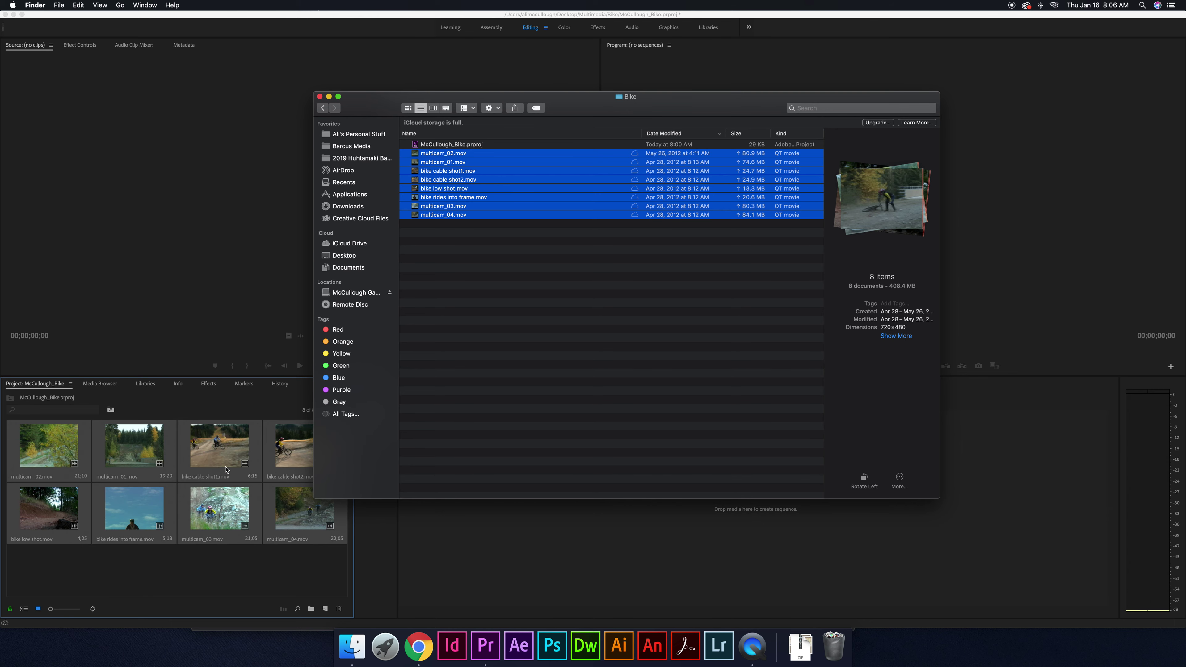
{"action": "left_click", "coordinate": [240, 570]}
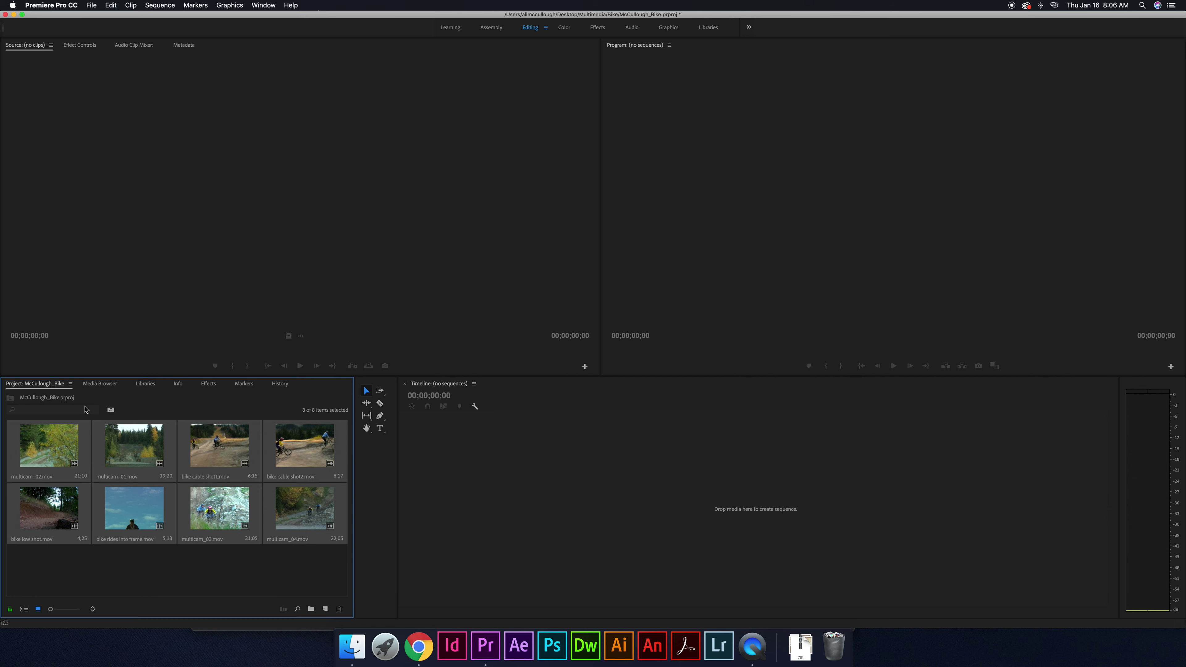
{"action": "left_click", "coordinate": [158, 556]}
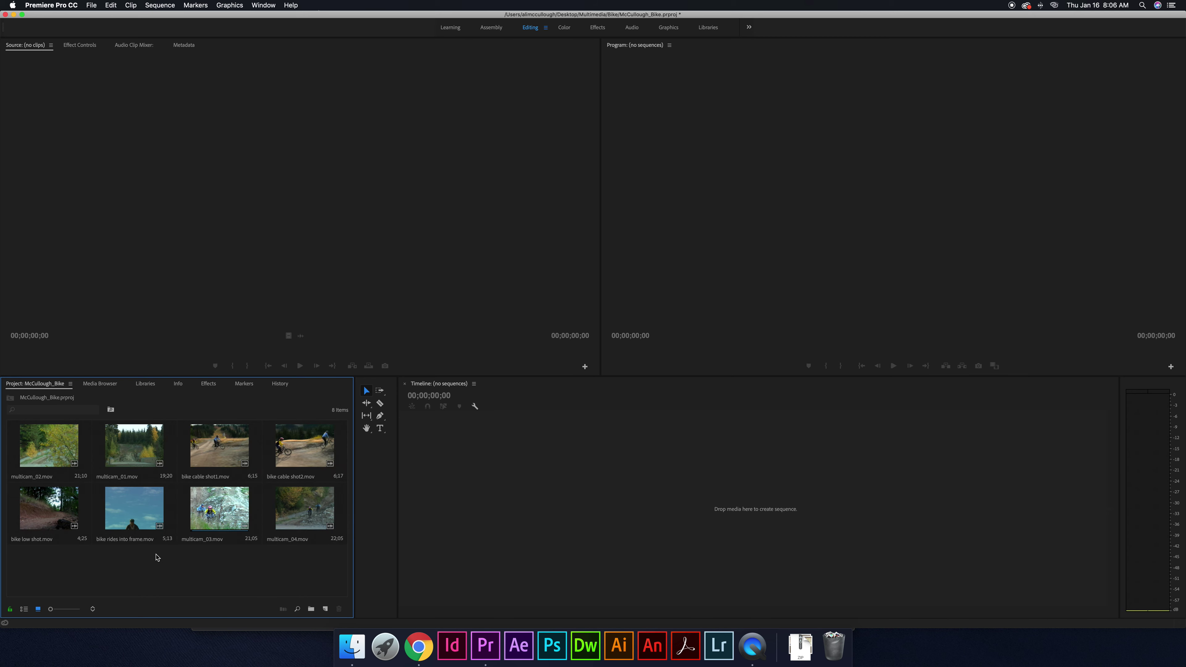
{"action": "mouse_move", "coordinate": [51, 609]}
{"action": "left_mouse_down"}
{"action": "mouse_move", "coordinate": [67, 608]}
{"action": "mouse_move", "coordinate": [38, 609]}
{"action": "left_mouse_up"}
{"action": "left_click", "coordinate": [24, 609]}
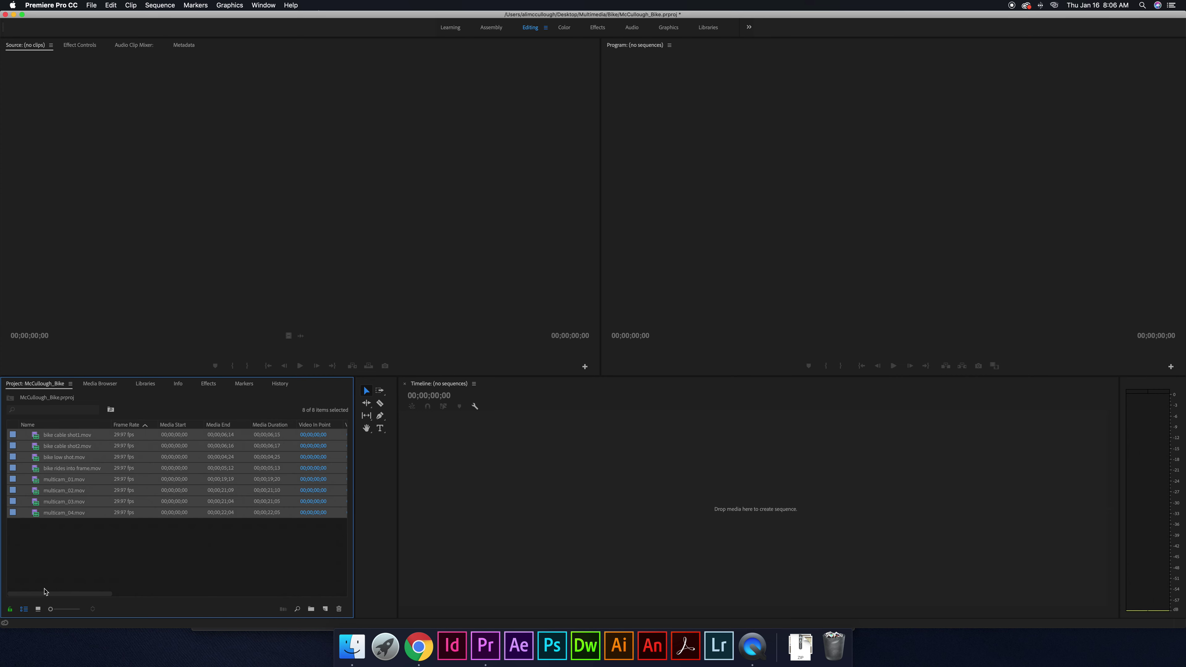
{"action": "left_click", "coordinate": [37, 609]}
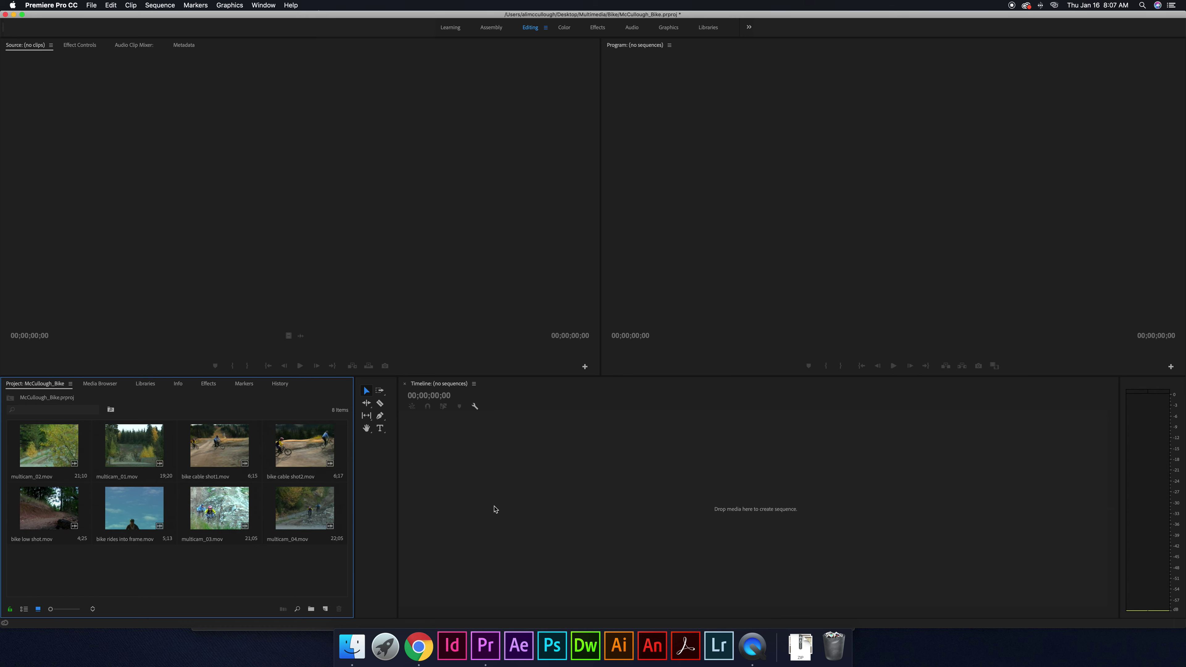
- Drag bike low shot.mov onto the empty Timeline to build a 'bike low shot' sequence
{"action": "left_click", "coordinate": [480, 458]}
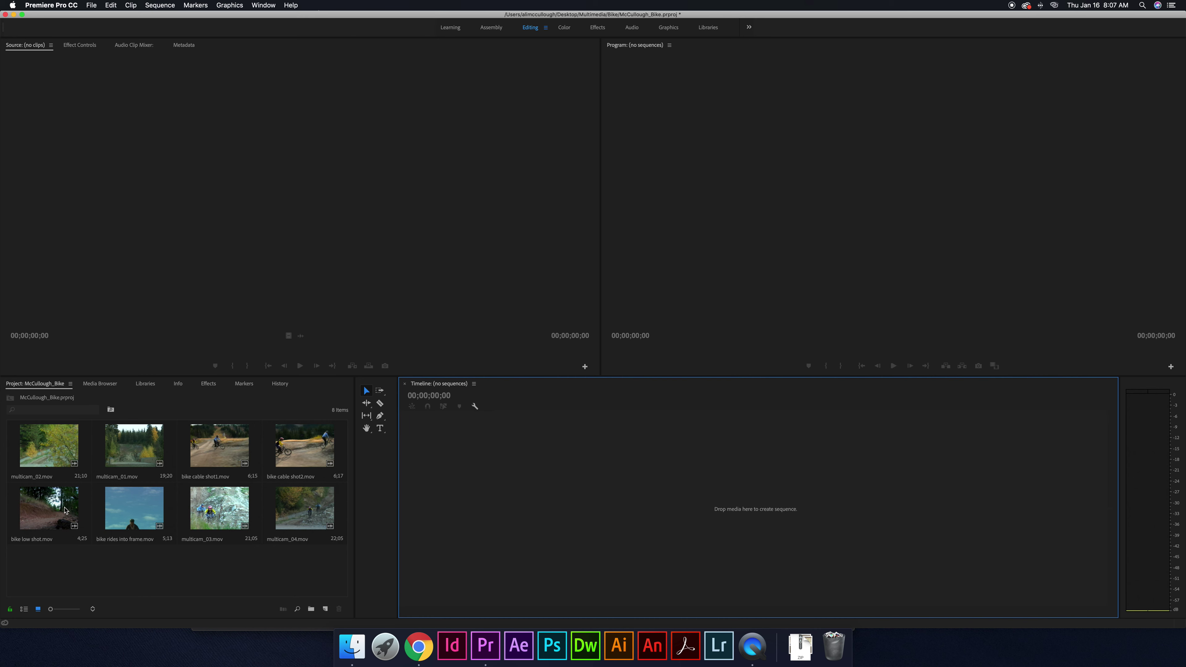
{"action": "left_click", "coordinate": [62, 491]}
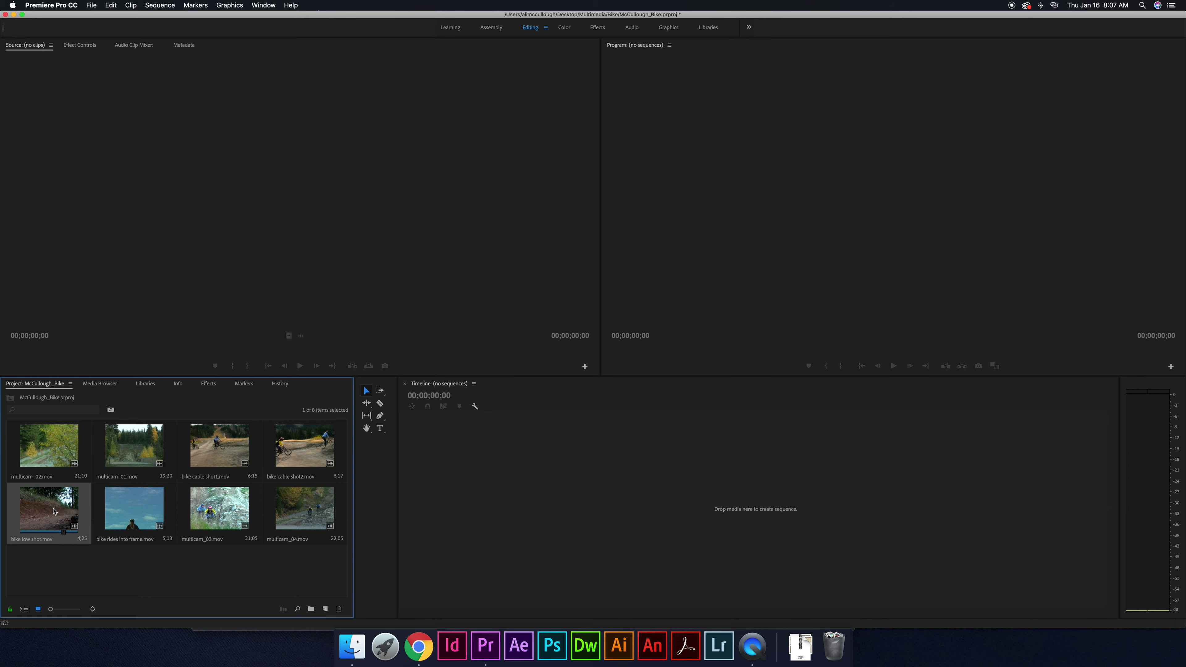
{"action": "left_click_drag", "start_coordinate": [53, 511], "coordinate": [447, 502]}
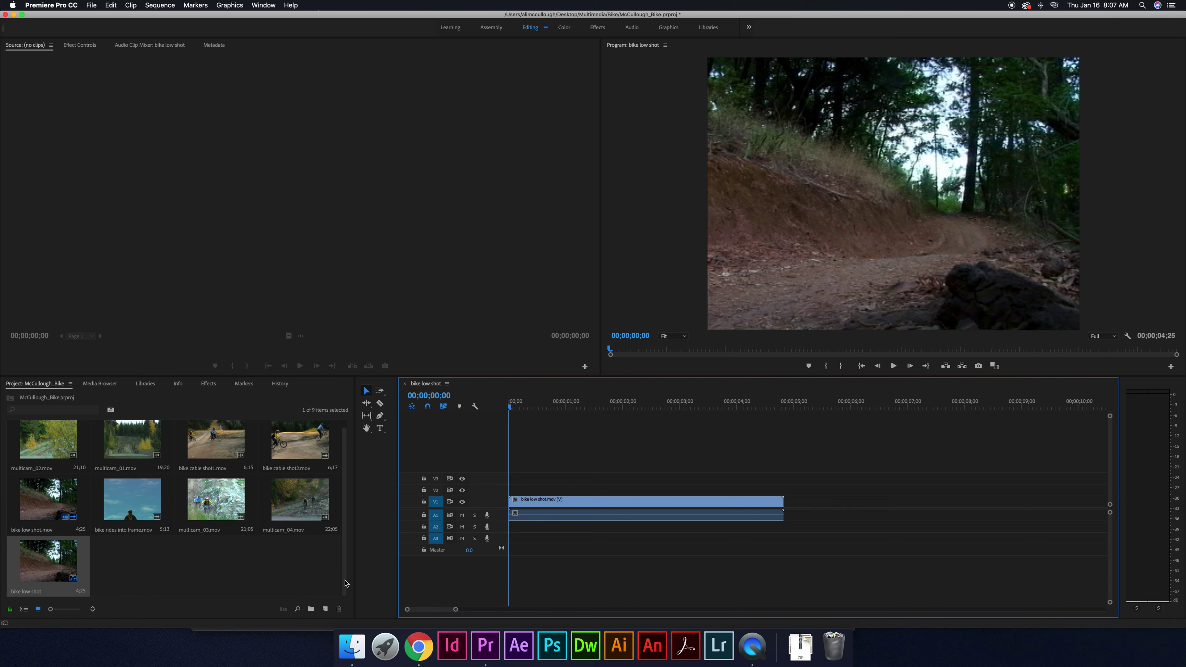
- Select the timeline clip and scrub it to about 00;00;02;18, then back to the start
{"action": "left_click_drag", "start_coordinate": [350, 548], "coordinate": [349, 513]}
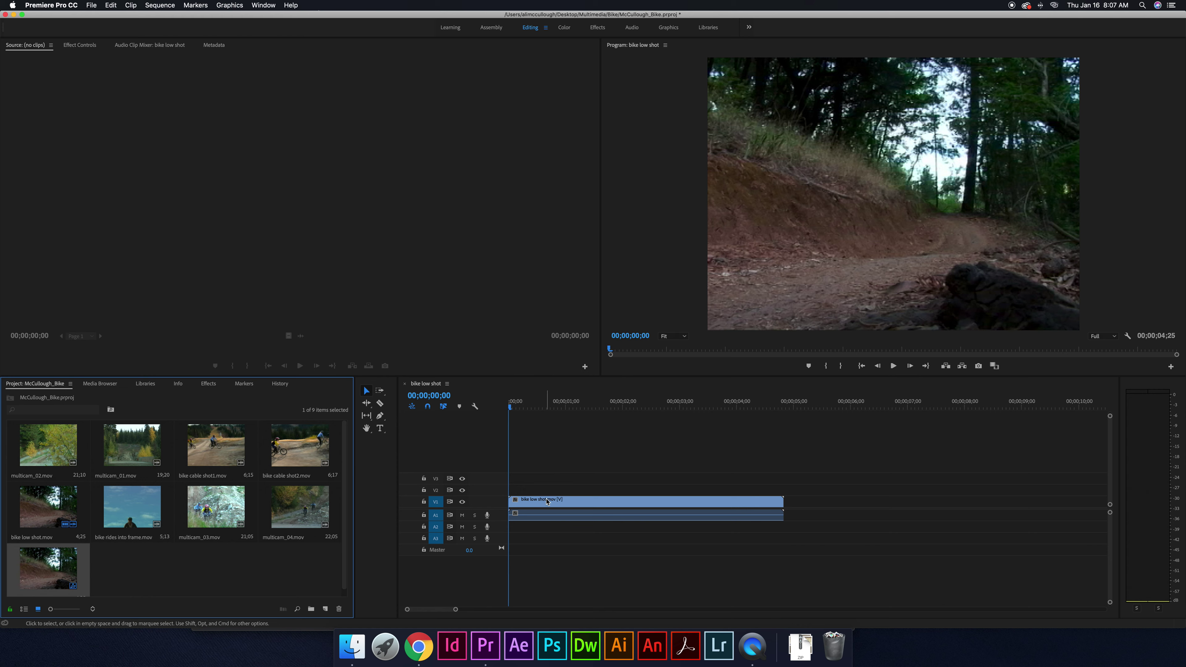
{"action": "left_click", "coordinate": [522, 513]}
{"action": "scroll", "coordinate": [113, 556], "scroll_direction": "down", "scroll_amount": 1}
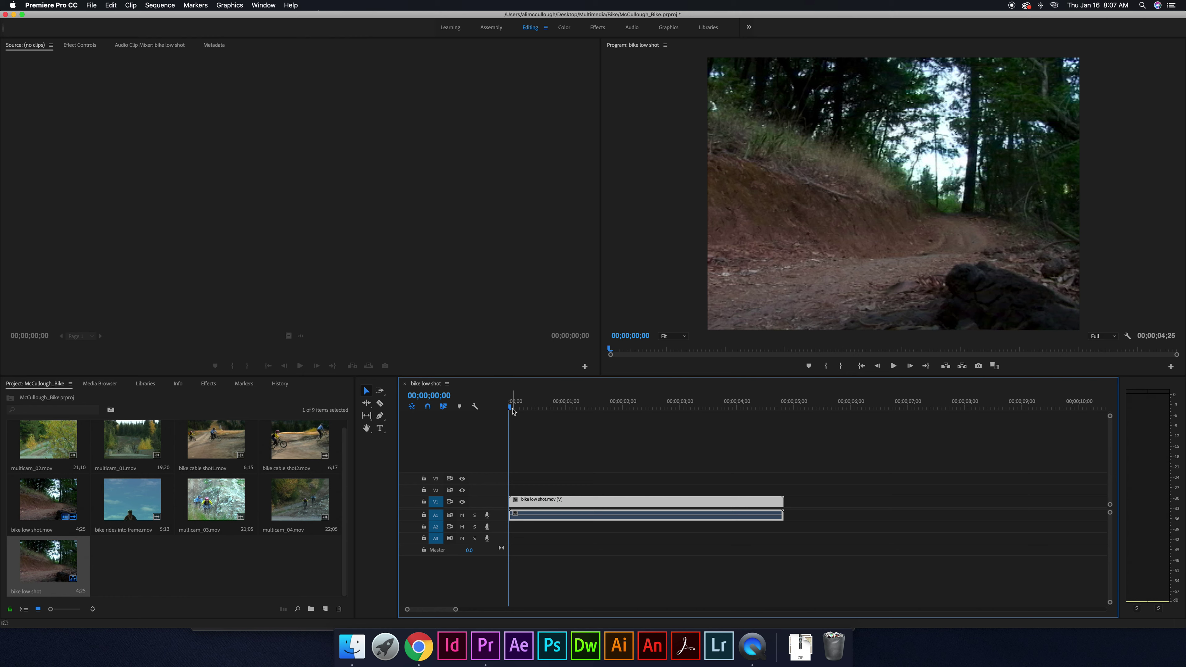
{"action": "left_click_drag", "start_coordinate": [513, 407], "coordinate": [634, 416]}
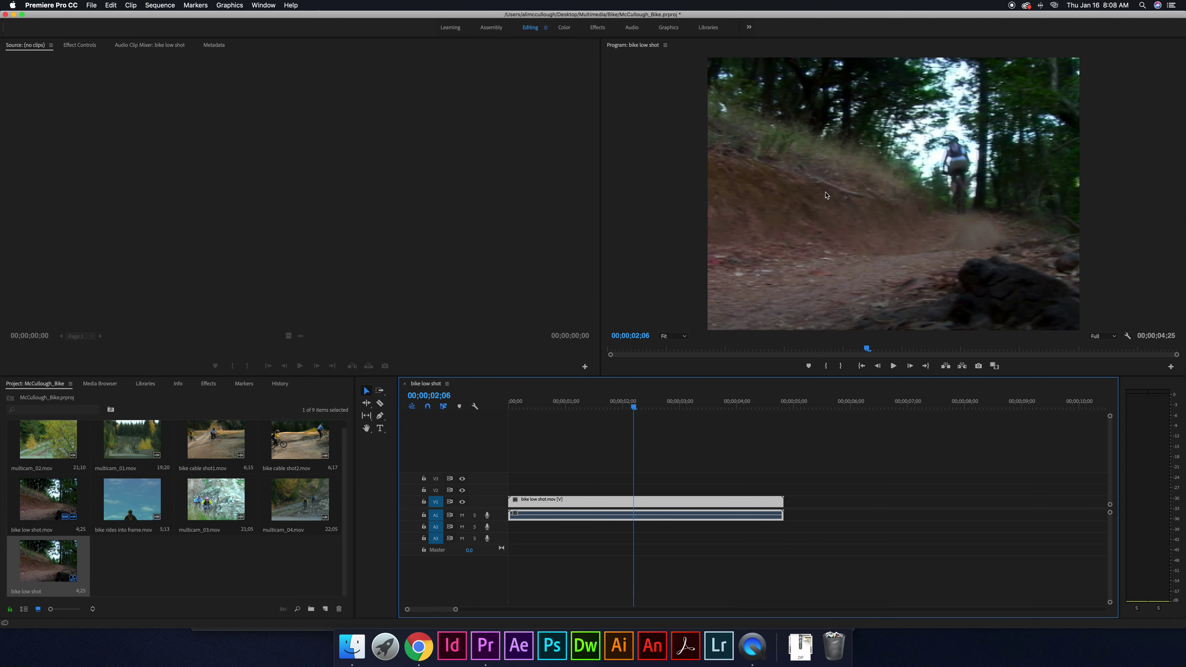
{"action": "left_click", "coordinate": [633, 408]}
{"action": "left_click_drag", "start_coordinate": [634, 410], "coordinate": [495, 432]}
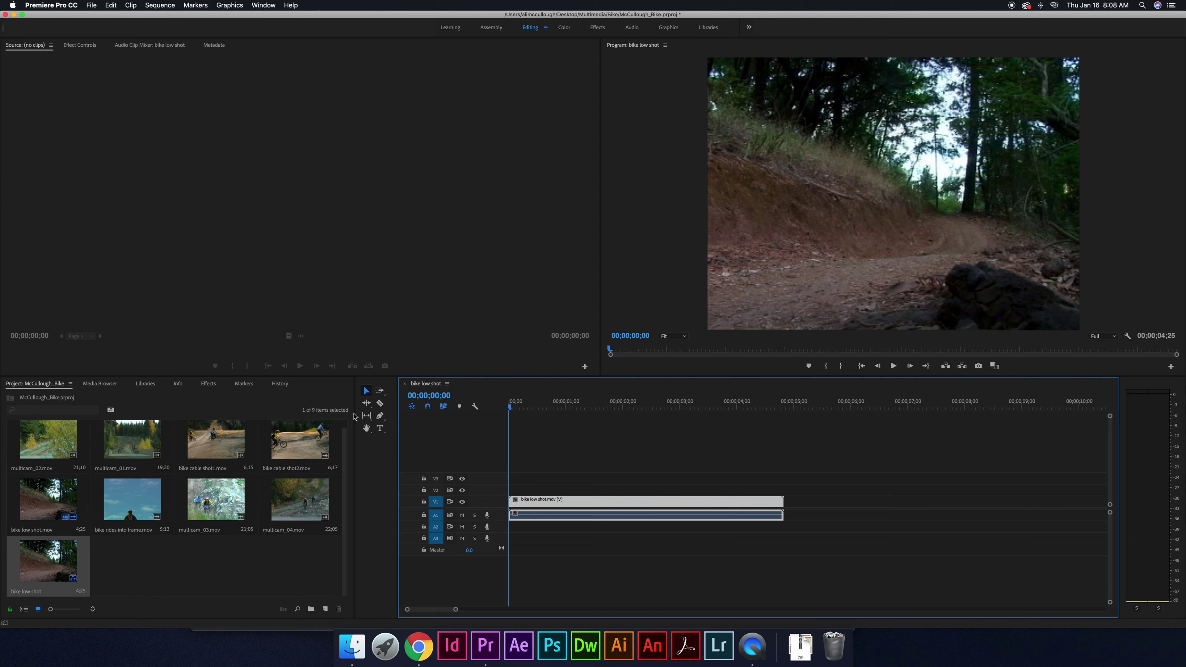
- Widen the Project panel to five clip columns and try moving the clip to V2
{"action": "left_click_drag", "start_coordinate": [354, 414], "coordinate": [392, 413]}
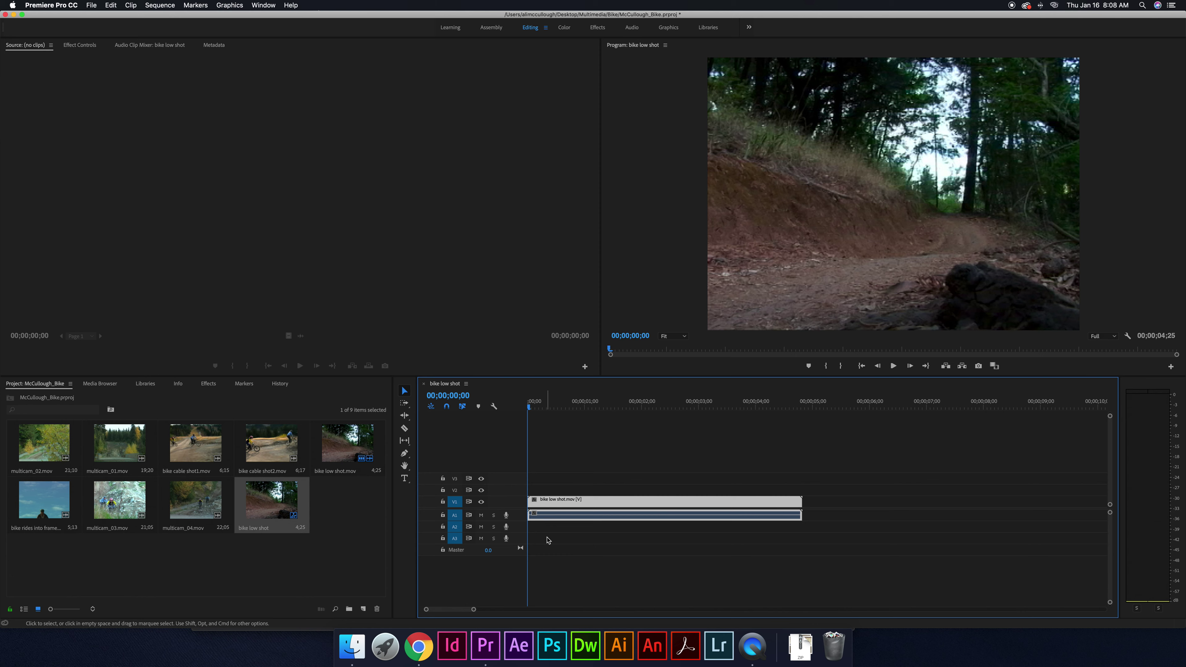
{"action": "mouse_move", "coordinate": [555, 500]}
{"action": "left_mouse_down"}
{"action": "mouse_move", "coordinate": [561, 483]}
{"action": "mouse_move", "coordinate": [551, 502]}
{"action": "left_mouse_up"}
- Zoom the timeline out and back in around the bike low shot clip
{"action": "mouse_move", "coordinate": [451, 608]}
{"action": "left_mouse_down"}
{"action": "mouse_move", "coordinate": [630, 614]}
{"action": "mouse_move", "coordinate": [434, 609]}
{"action": "left_mouse_up"}
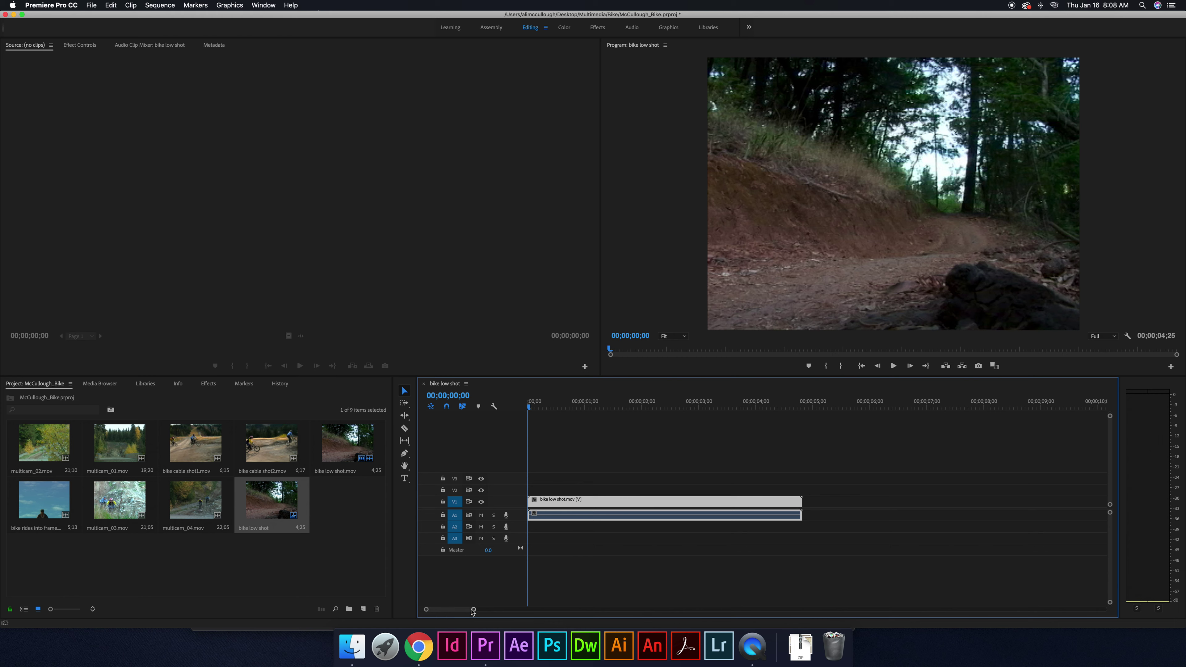
{"action": "left_click_drag", "start_coordinate": [474, 611], "coordinate": [508, 609]}
{"action": "scroll", "coordinate": [579, 610], "scroll_direction": "down", "scroll_amount": 5}
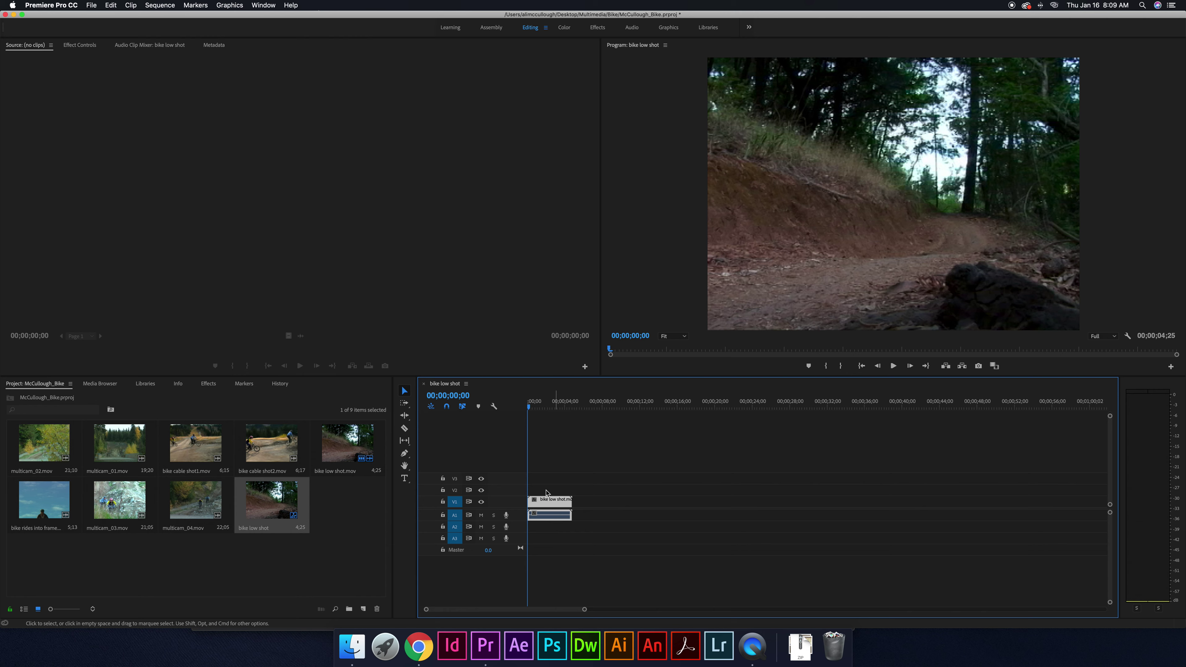
{"action": "left_click_drag", "start_coordinate": [528, 409], "coordinate": [495, 408]}
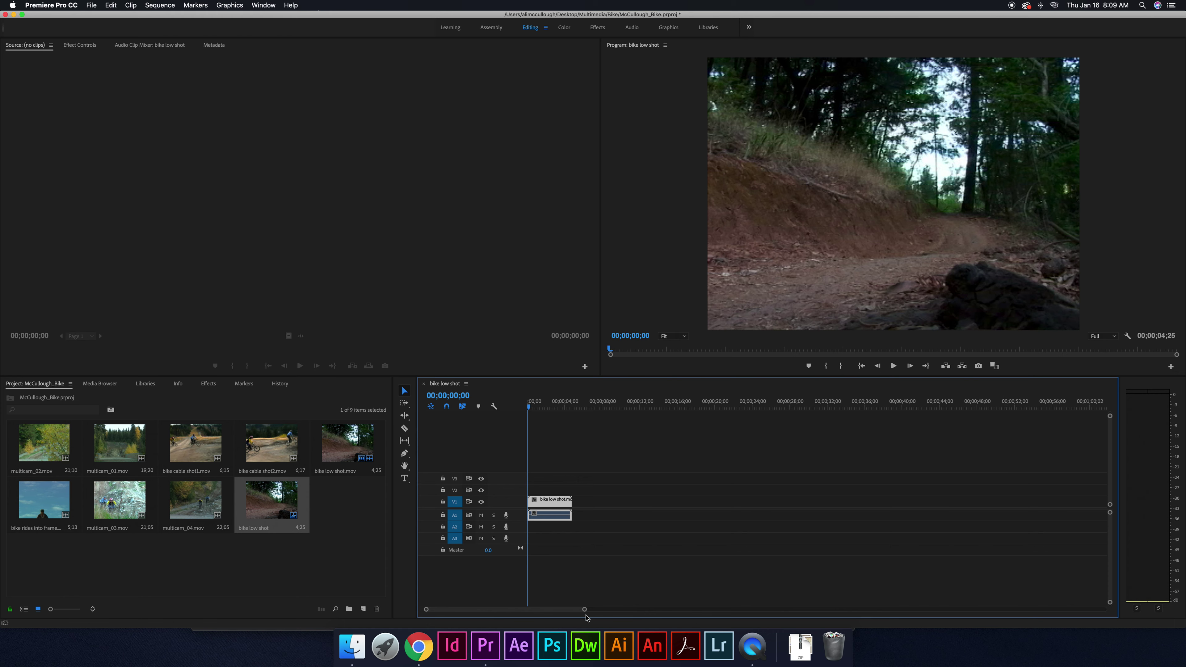
{"action": "left_click_drag", "start_coordinate": [585, 610], "coordinate": [524, 609]}
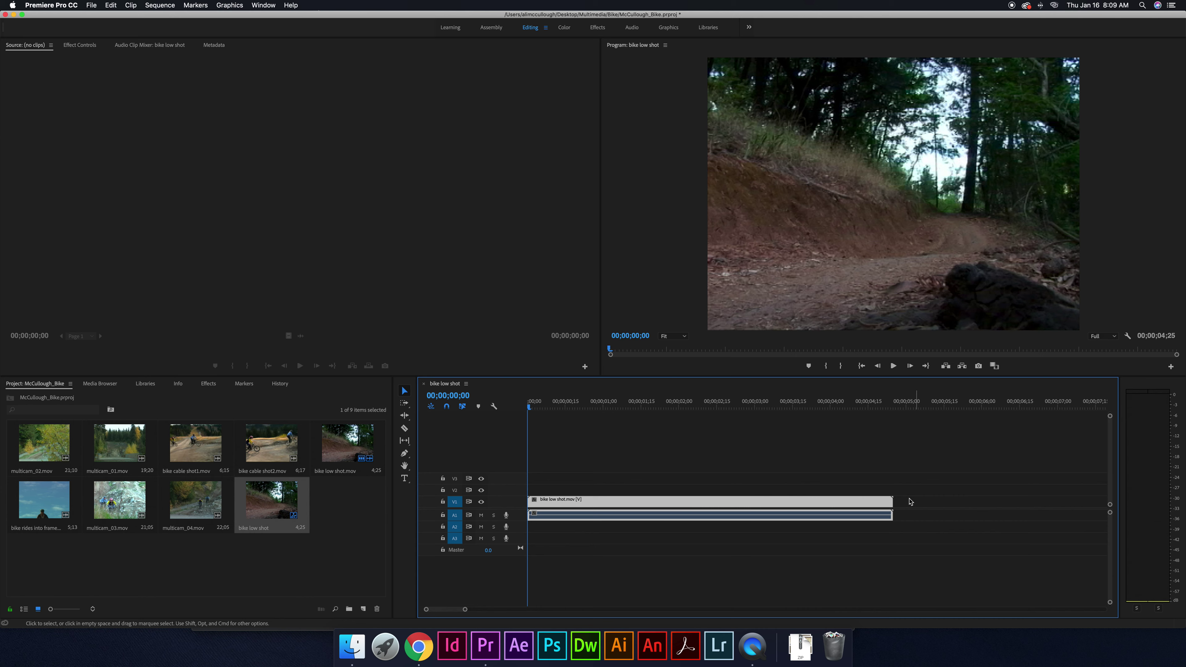
- Scrub the time ruler from 00;00;01;16 to 00;00;03;28, then back near 00;00;02;22
{"action": "left_click", "coordinate": [643, 403]}
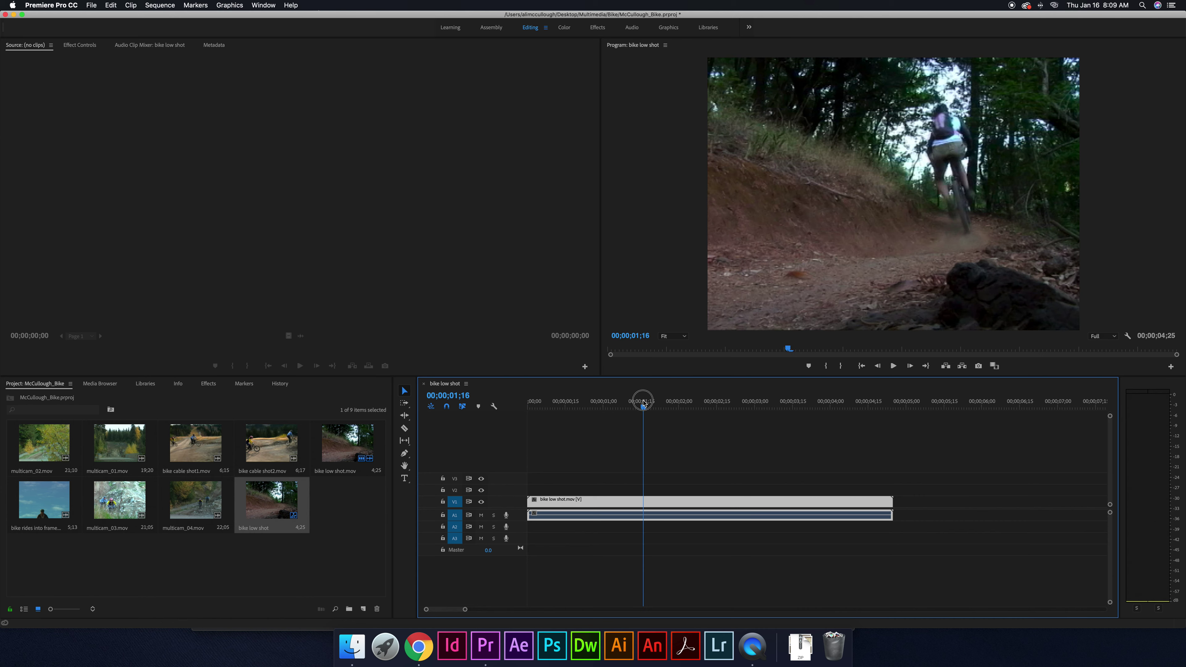
{"action": "left_click_drag", "start_coordinate": [643, 403], "coordinate": [825, 403]}
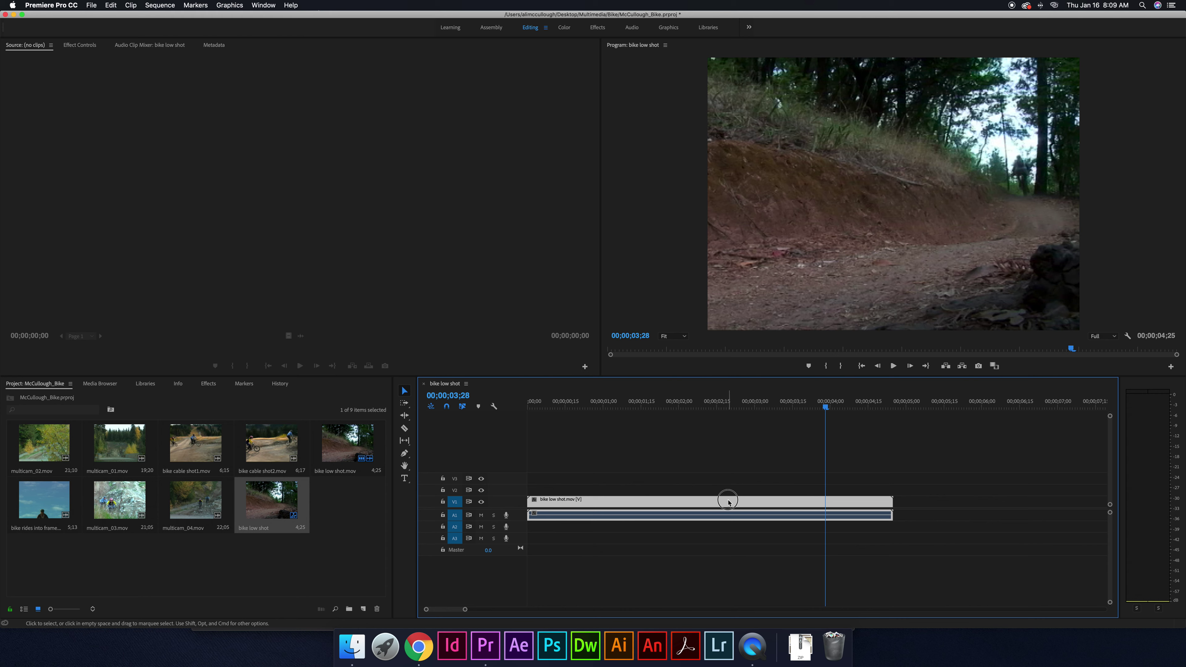
{"action": "left_click_drag", "start_coordinate": [825, 407], "coordinate": [516, 406]}
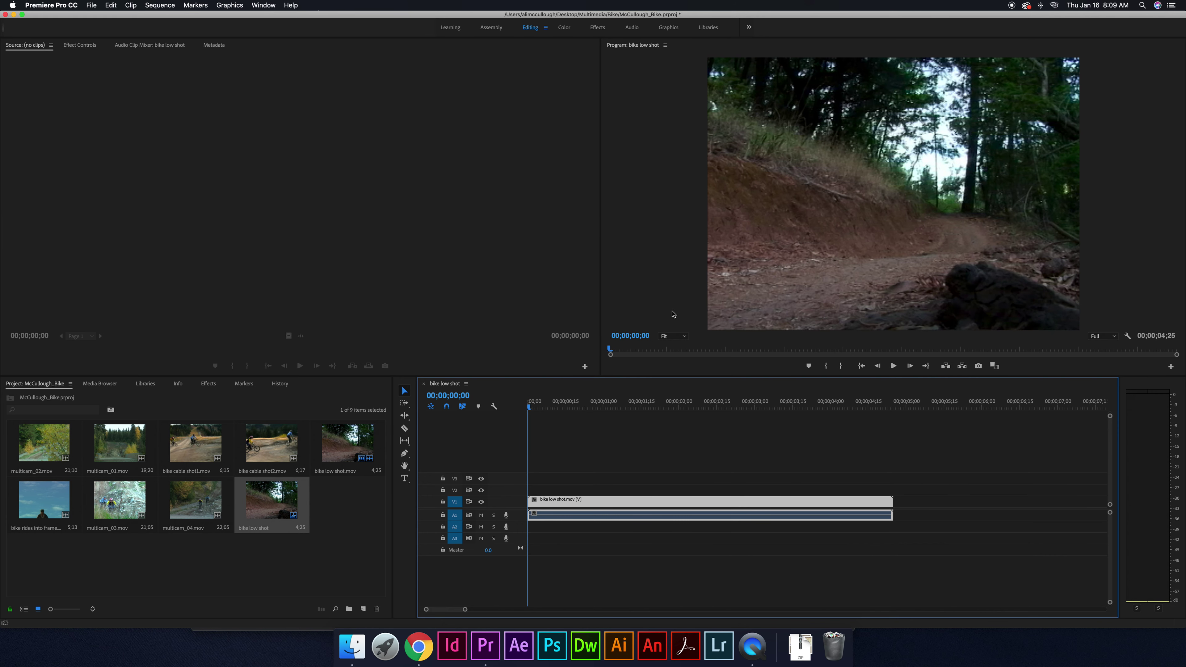
- Play the sequence in the Program monitor, scrub back to 00;00;01;22, and play again
{"action": "left_click", "coordinate": [829, 135]}
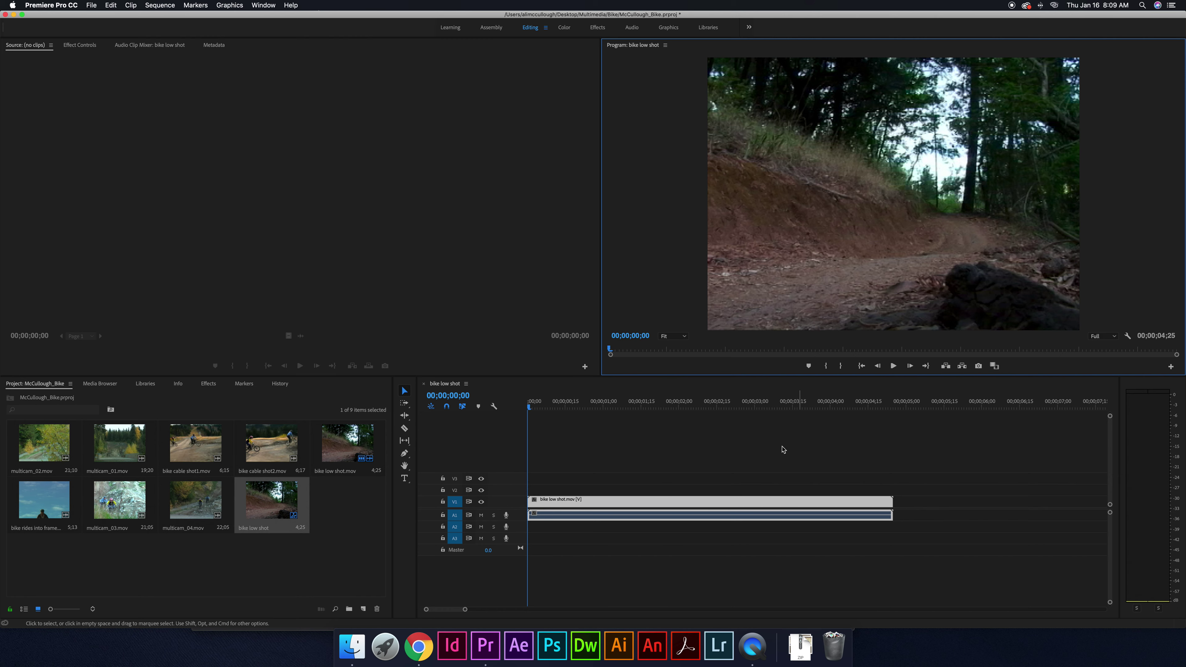
{"action": "key", "text": "space"}
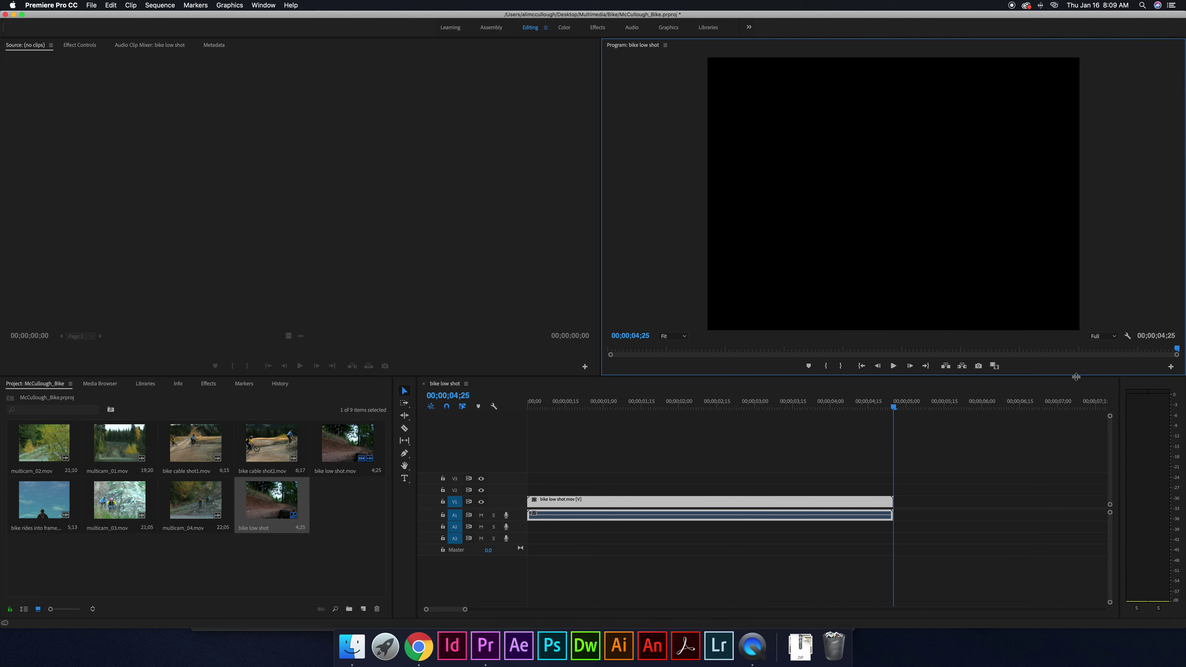
{"action": "key", "text": "space"}
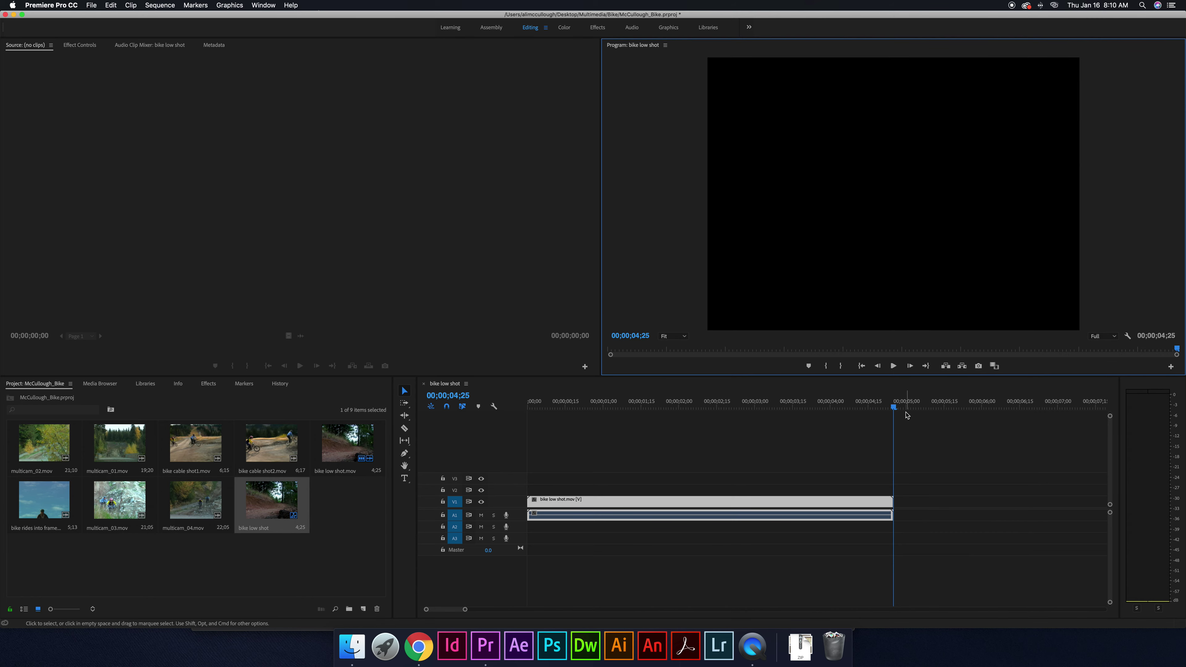
{"action": "left_click_drag", "start_coordinate": [893, 405], "coordinate": [489, 397]}
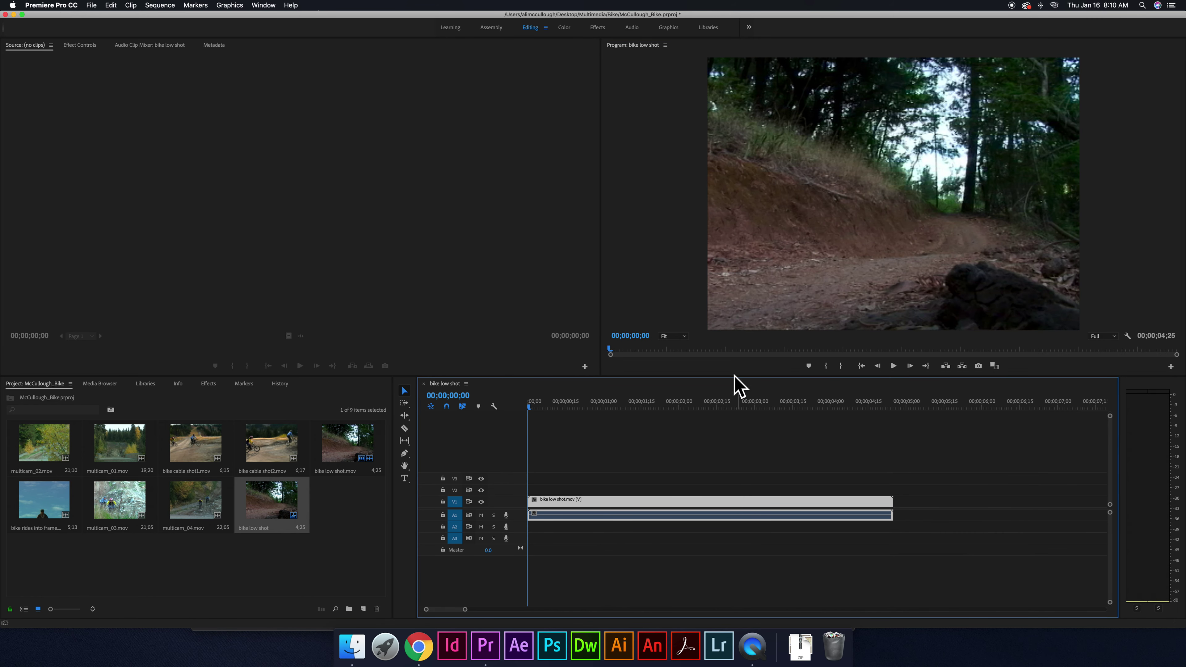
{"action": "left_click", "coordinate": [893, 366]}
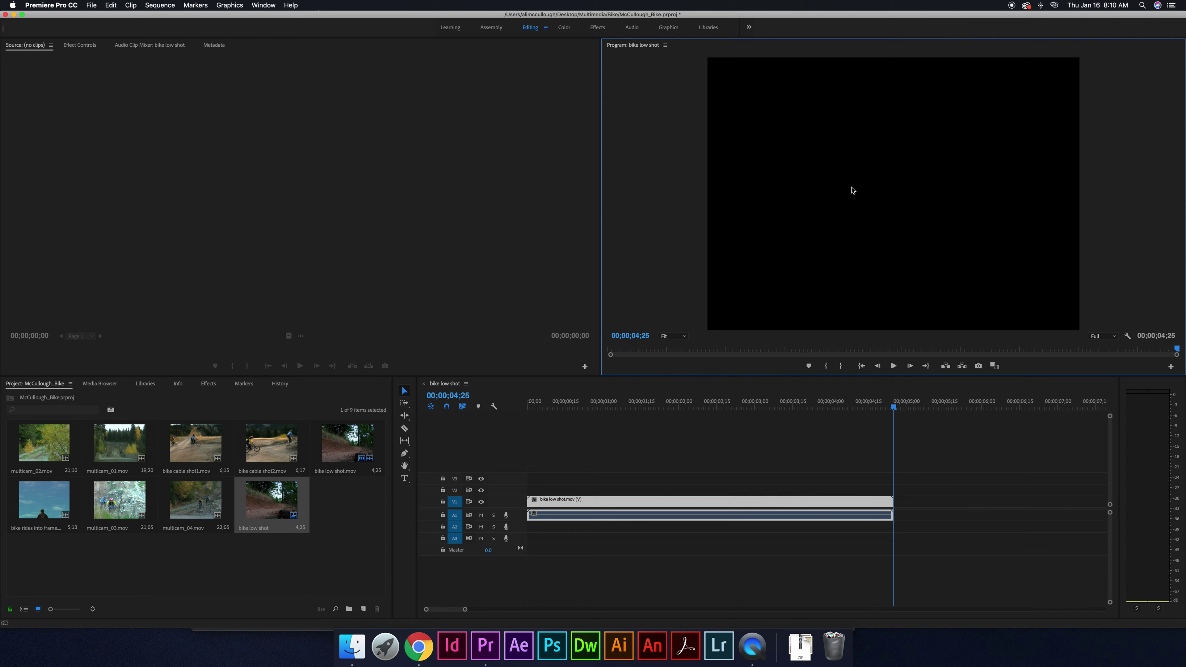
- Toggle focus between the Source monitor and Timeline, then load the timeline clip into Source
{"action": "left_click", "coordinate": [343, 104]}
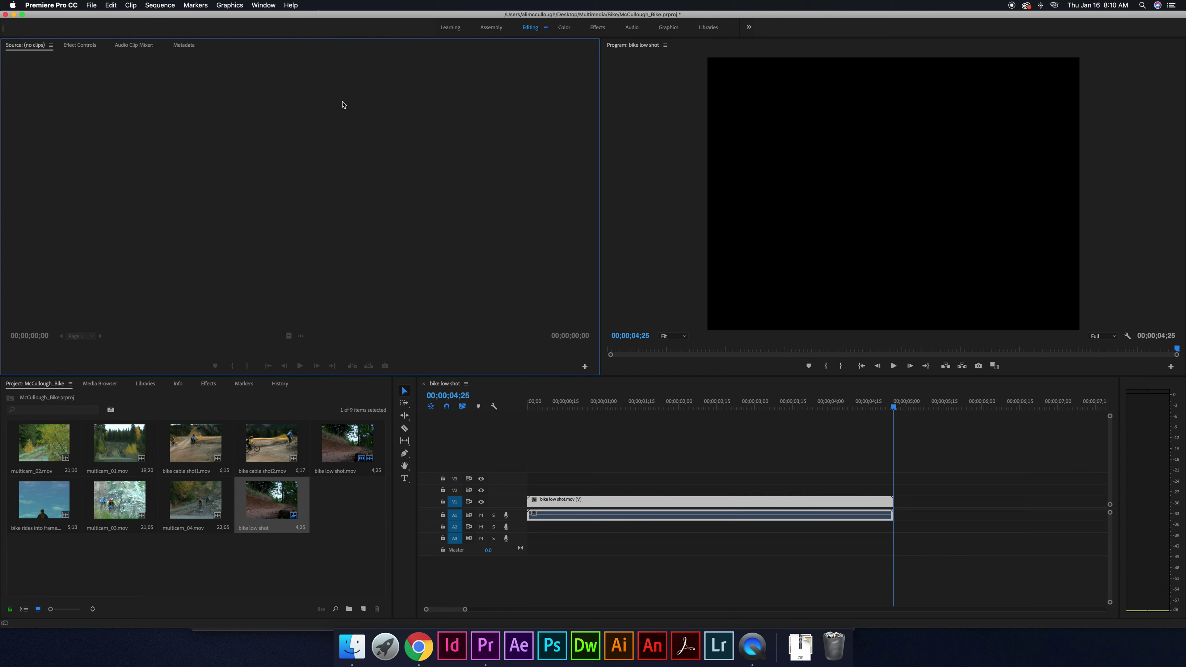
{"action": "key", "text": "shift+3"}
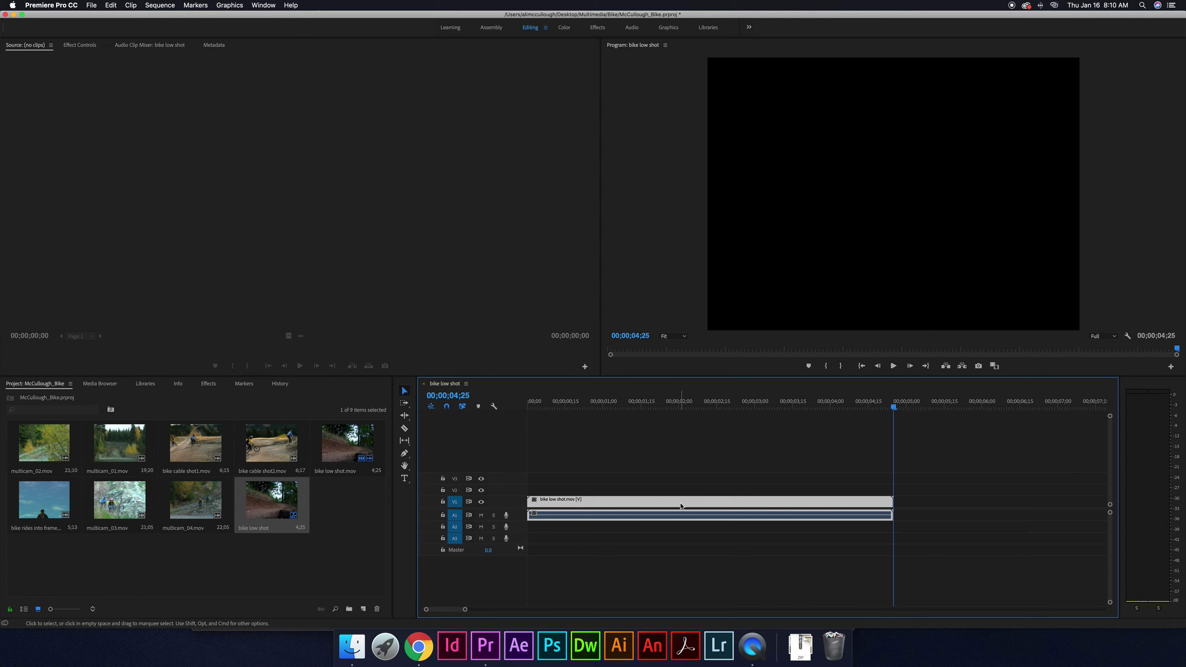
{"action": "key", "text": "shift+2"}
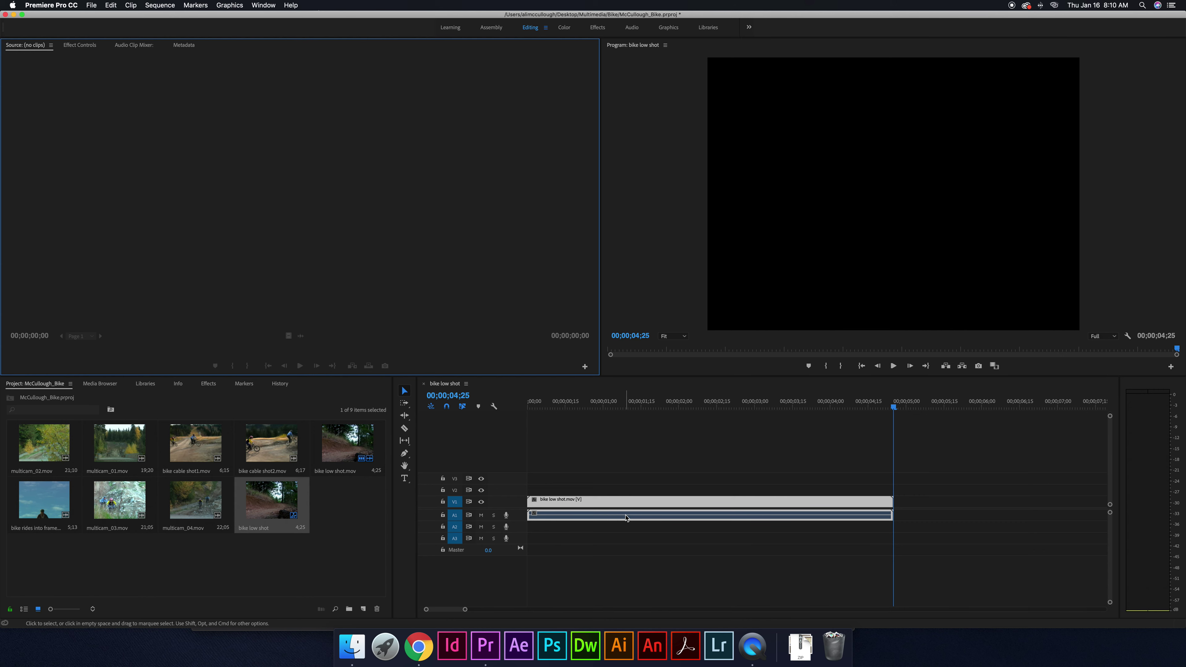
{"action": "double_click", "coordinate": [627, 505]}
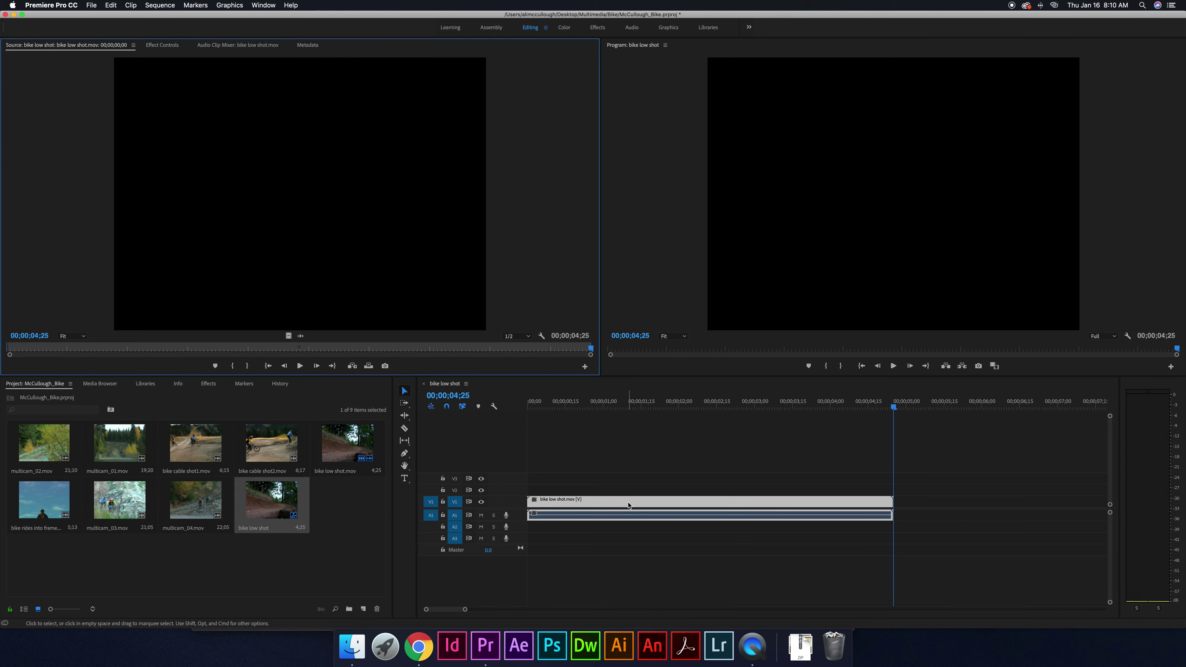
- Play bike low shot.mov in Source, stop at 00;00;02;26, and scrub back to its first frame
{"action": "left_click", "coordinate": [300, 365]}
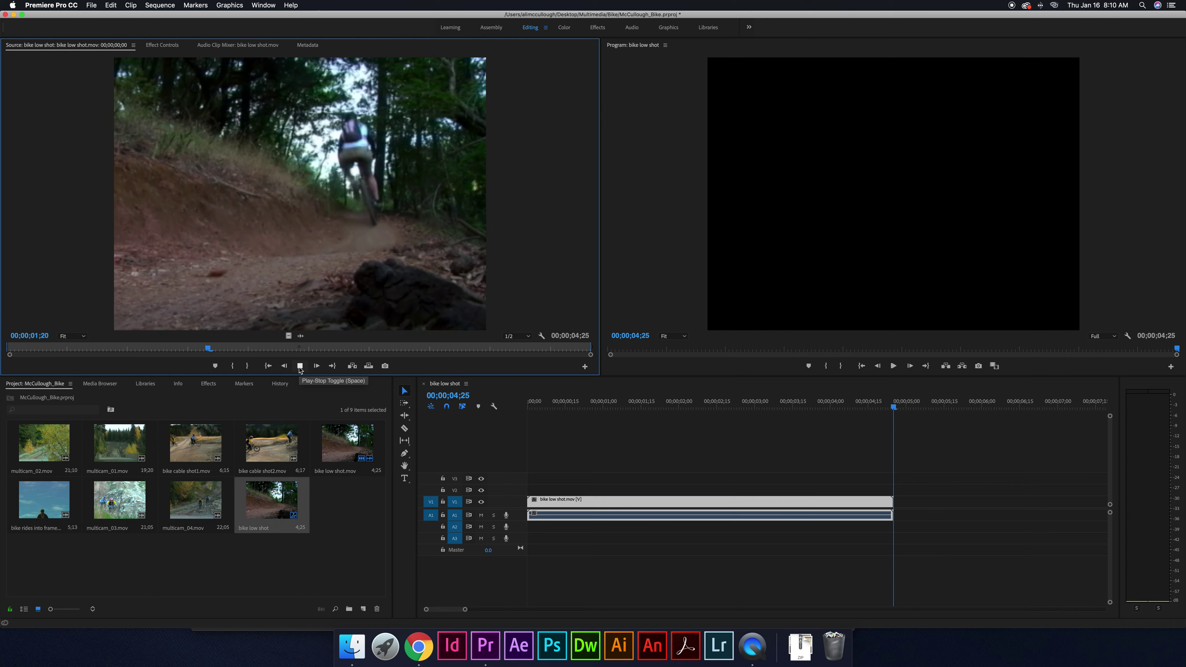
{"action": "left_click", "coordinate": [299, 365]}
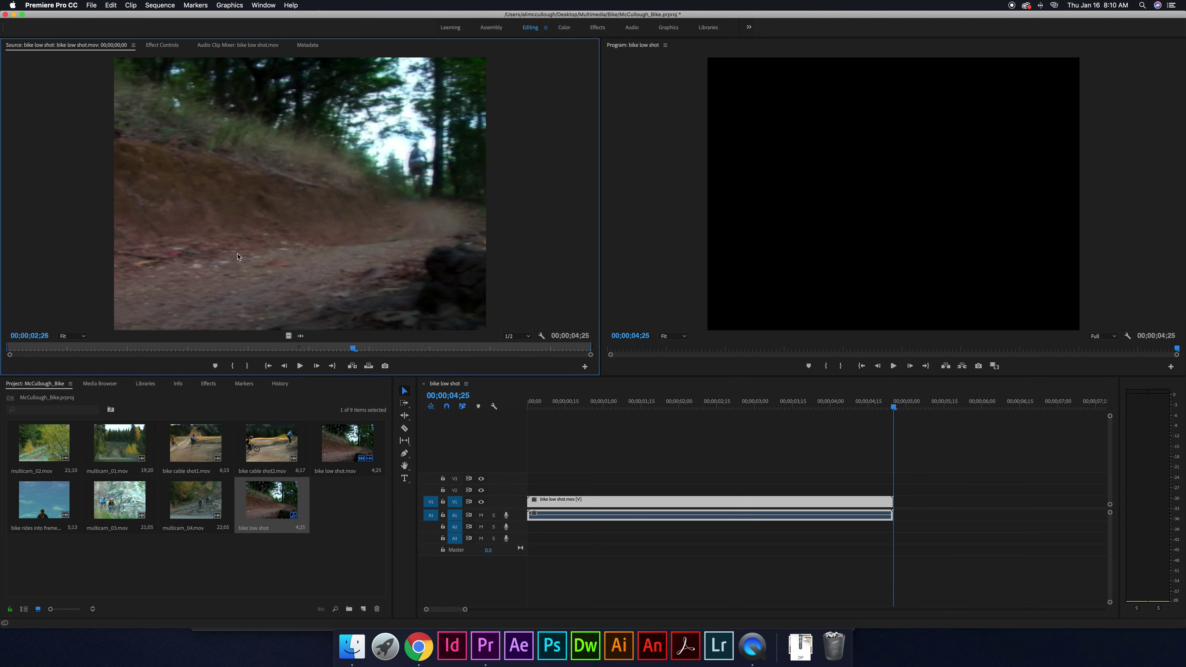
{"action": "left_click_drag", "start_coordinate": [354, 349], "coordinate": [8, 350]}
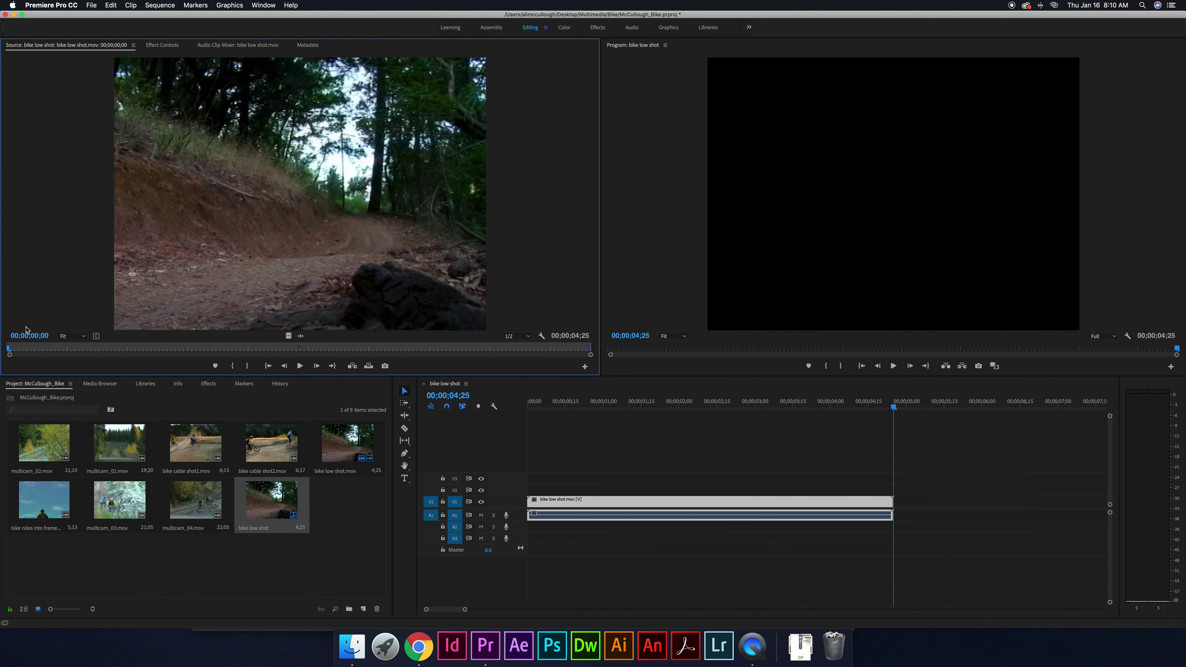